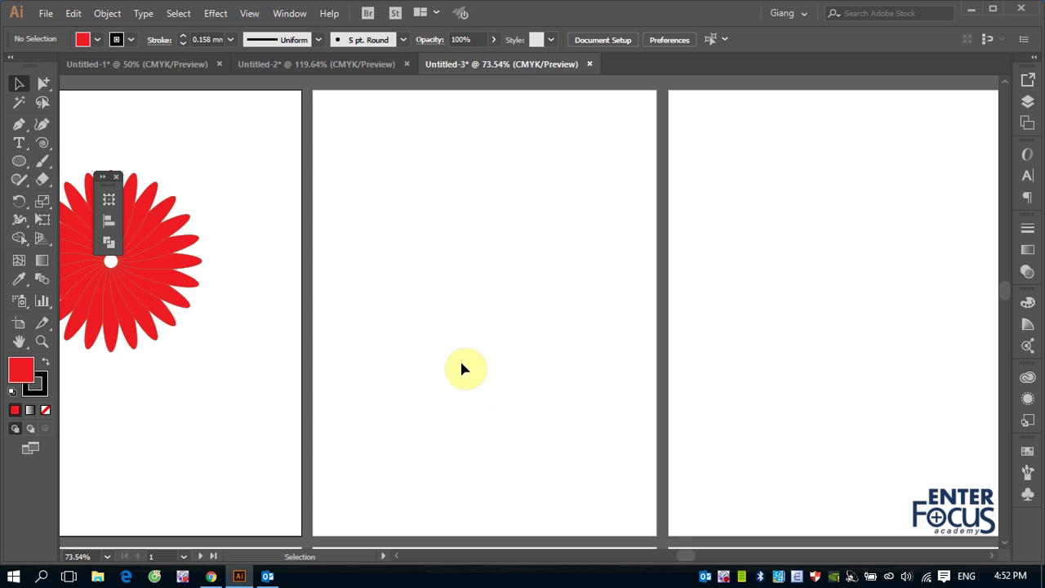
Step: Draw a red circle near the page centre and an overlapping second circle filled yellow
click(19, 161)
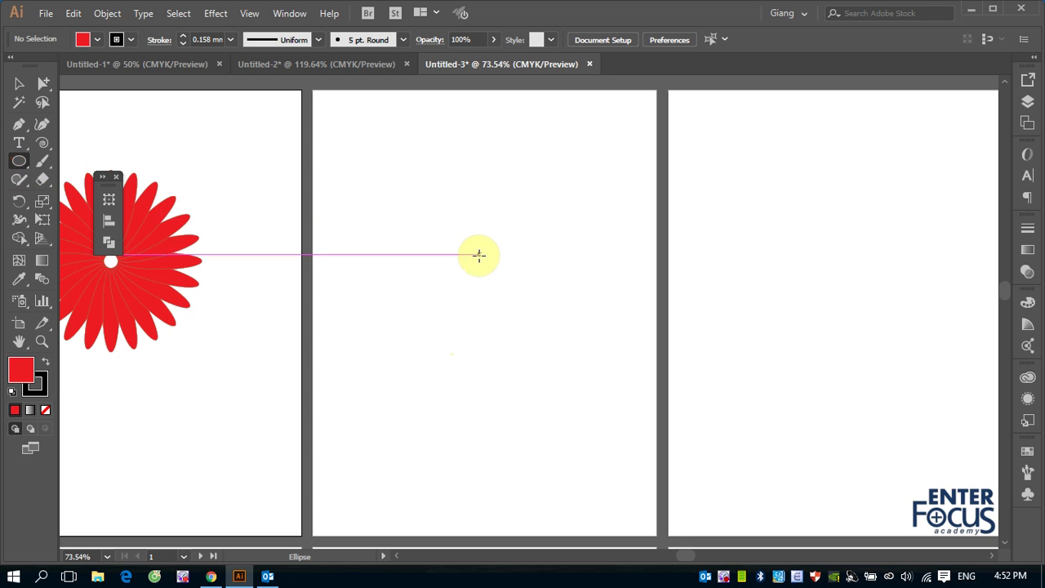
mouse_move(444, 240)
mouse_down()
mouse_move(558, 373)
mouse_move(562, 357)
mouse_up()
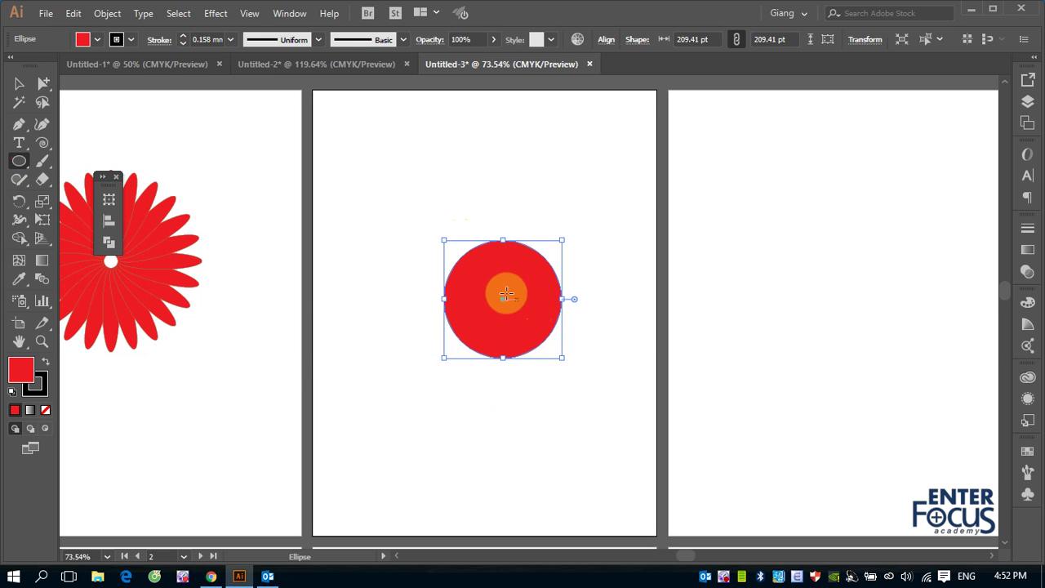
drag(496, 289, 607, 400)
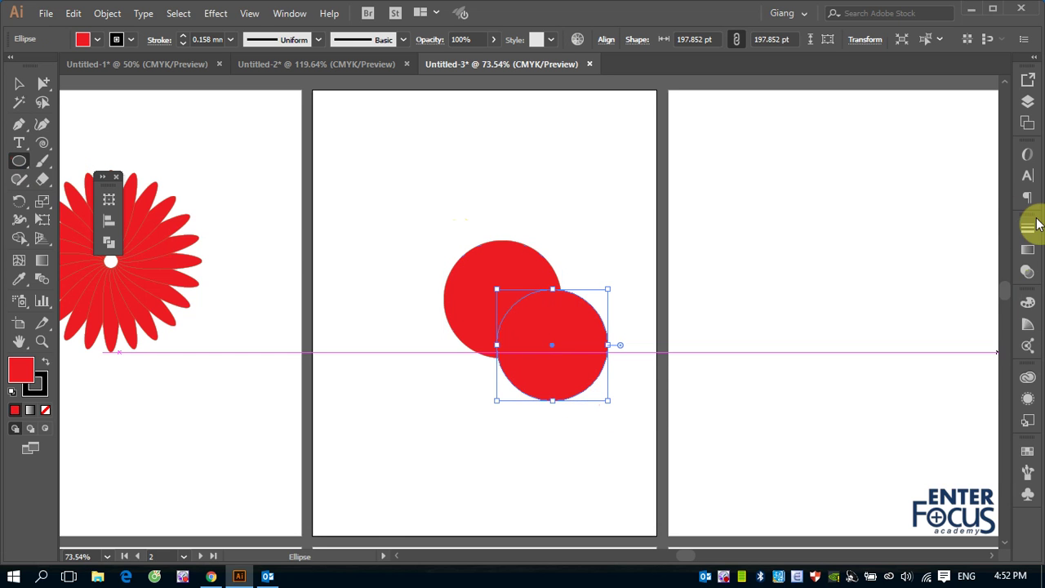
click(1027, 451)
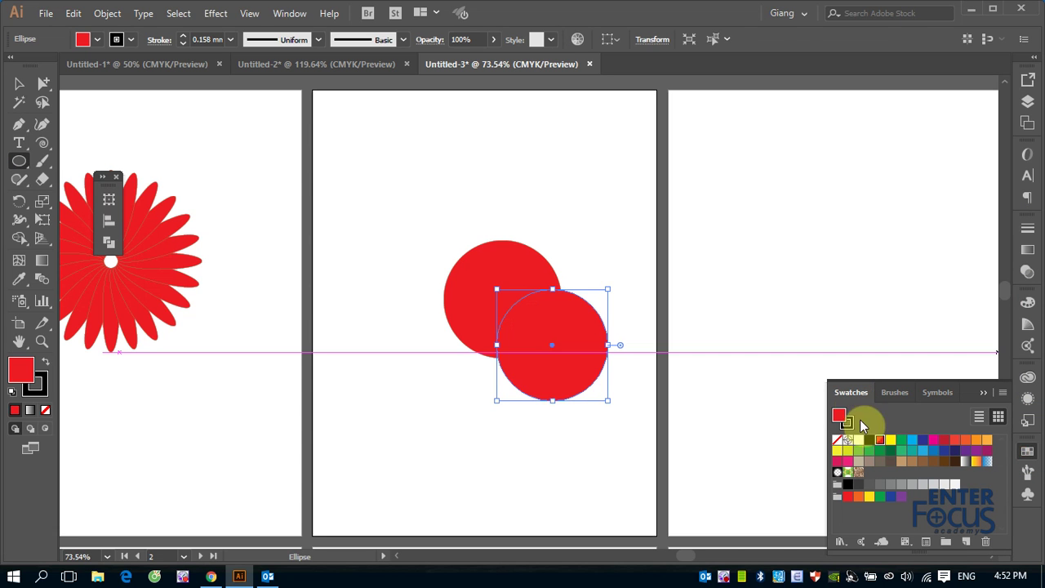
click(890, 439)
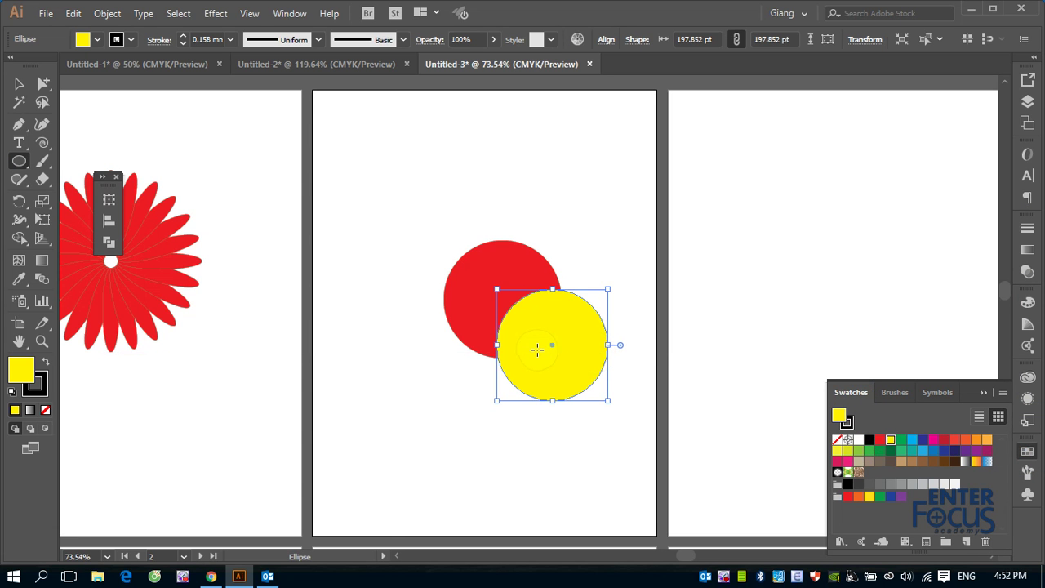
Step: Add a third overlapping circle at upper right, filled tan
drag(514, 200, 645, 330)
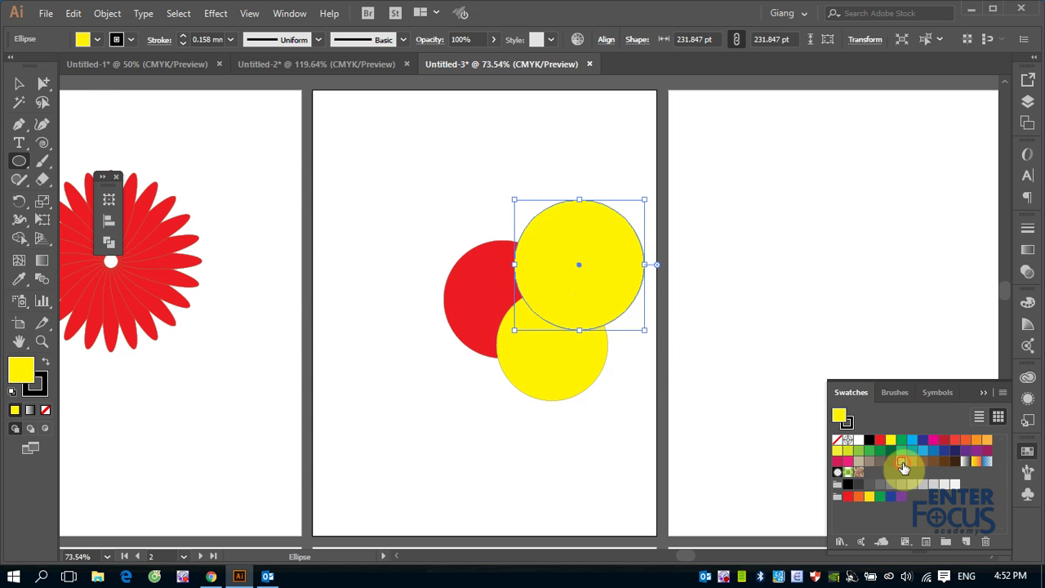
click(902, 464)
click(19, 84)
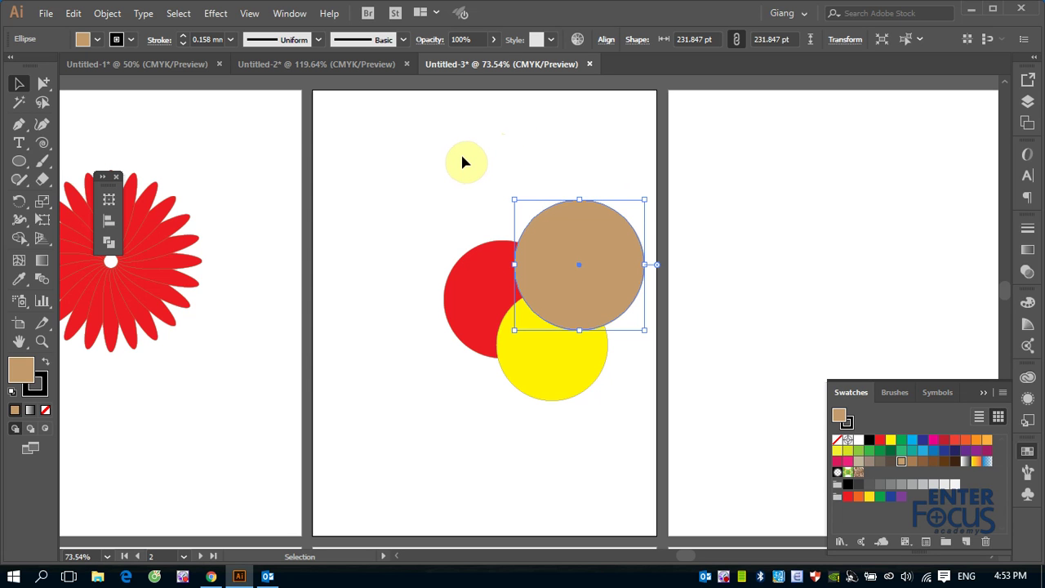
Step: Zoom in with a marquee around the three circles, then return to the Selection tool
key(z)
drag(403, 153, 677, 416)
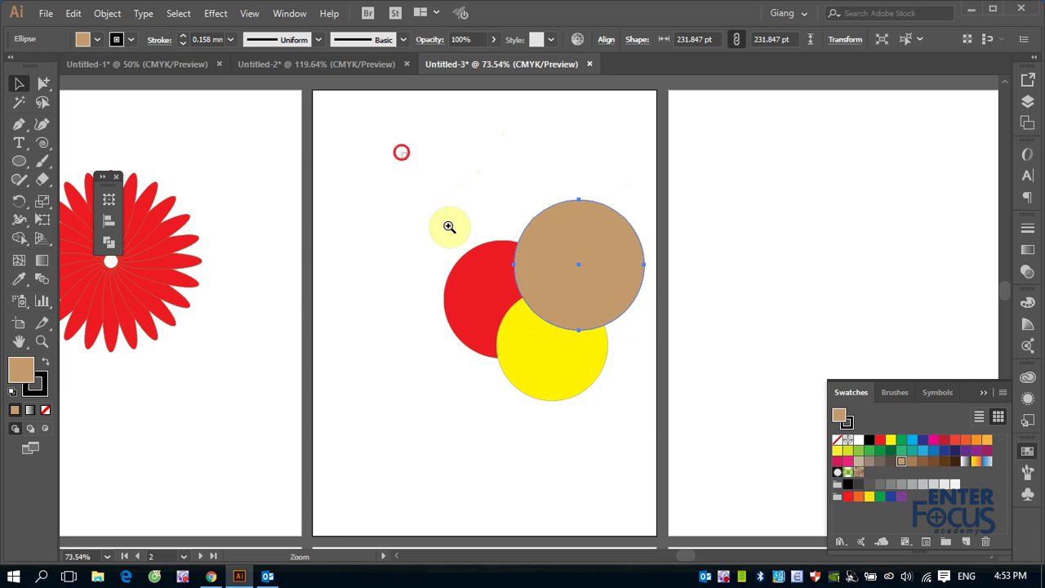
key(v)
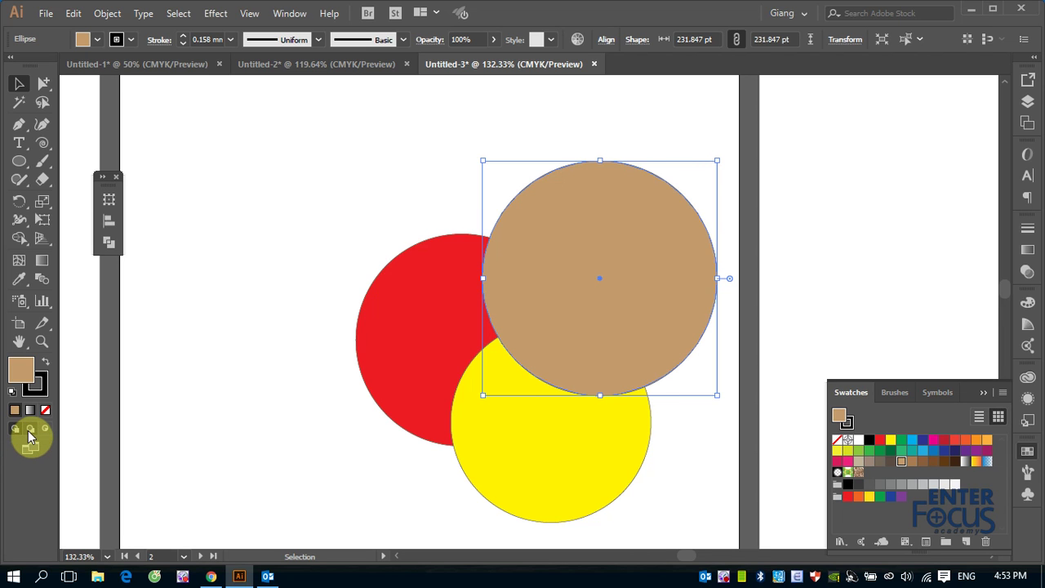
Step: Enable Draw Behind mode and set cyan as the fill for the next shape
click(30, 429)
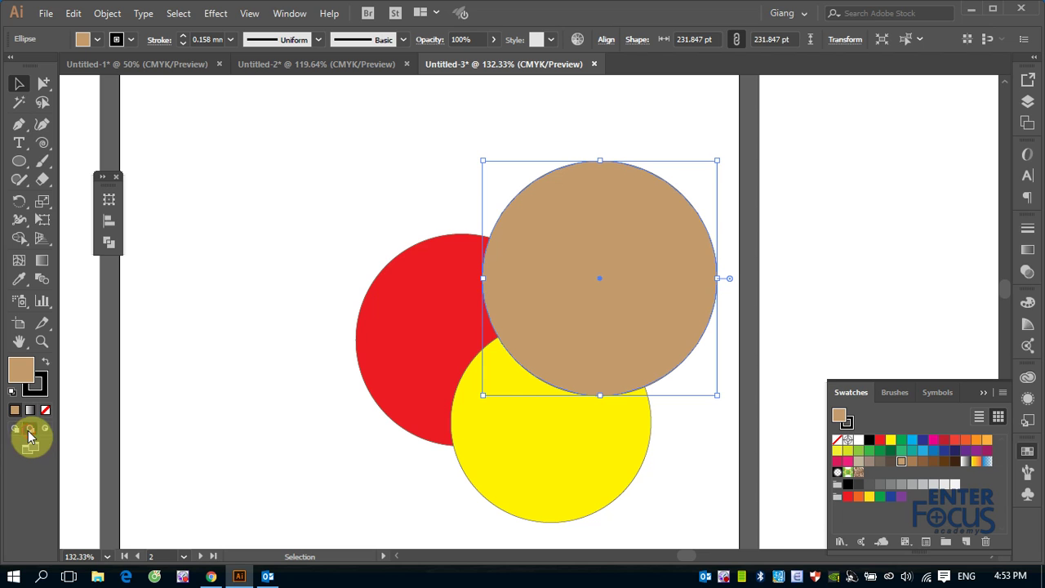
click(227, 335)
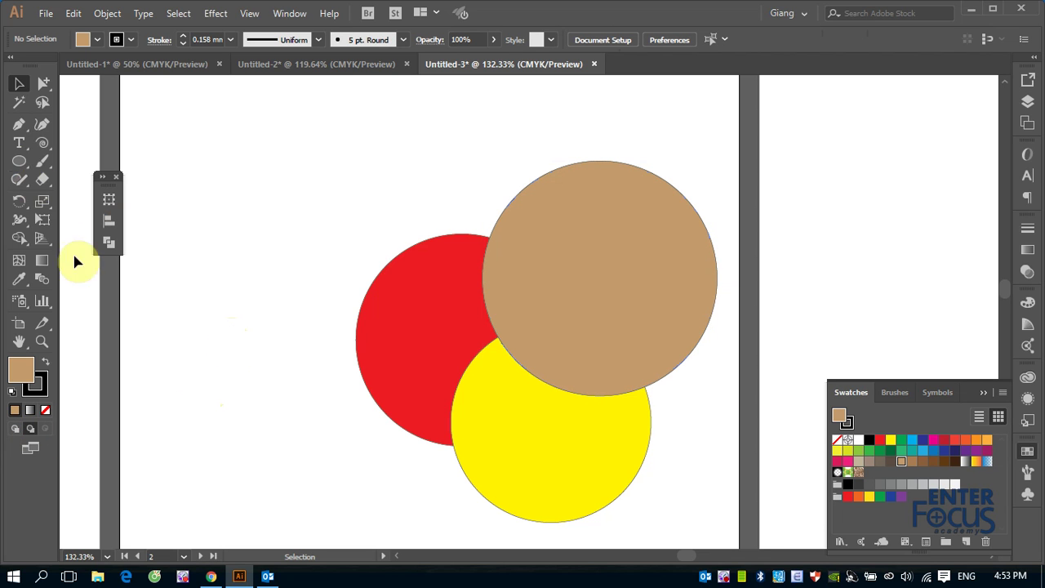
click(23, 374)
click(912, 440)
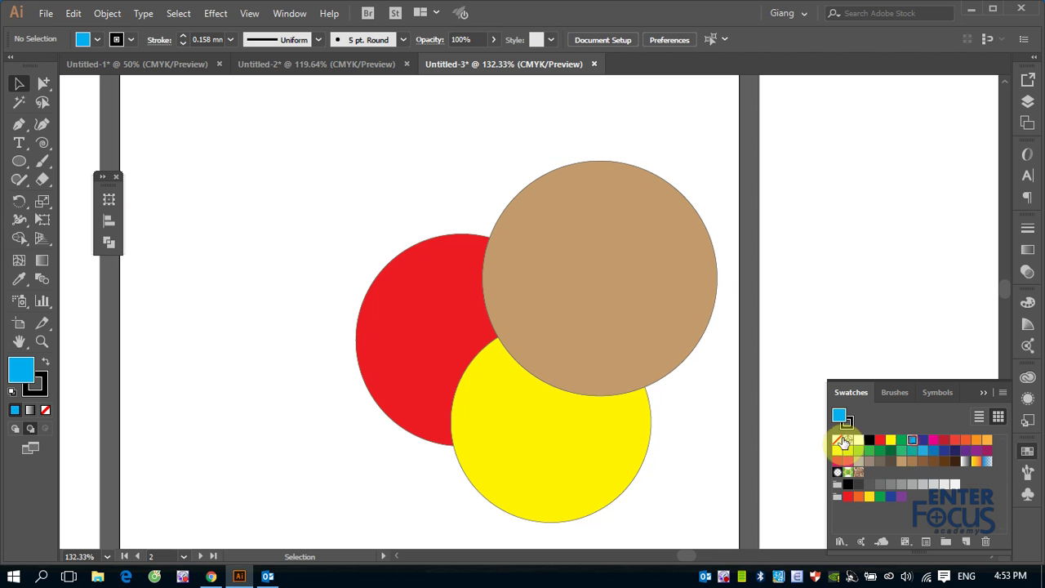
Step: Draw a blue circle behind the others and shift it up-left
click(19, 161)
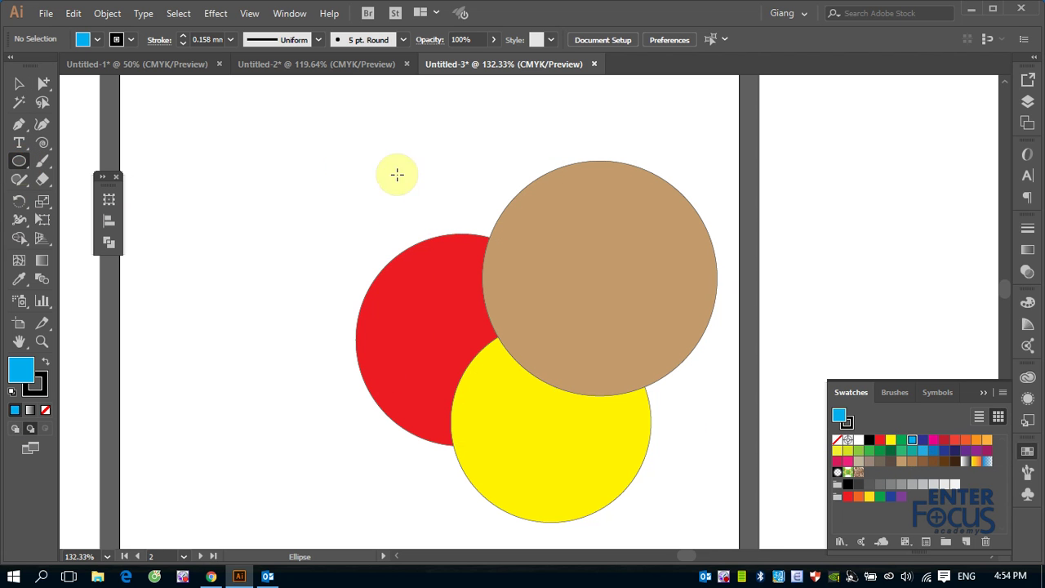
drag(347, 167, 599, 416)
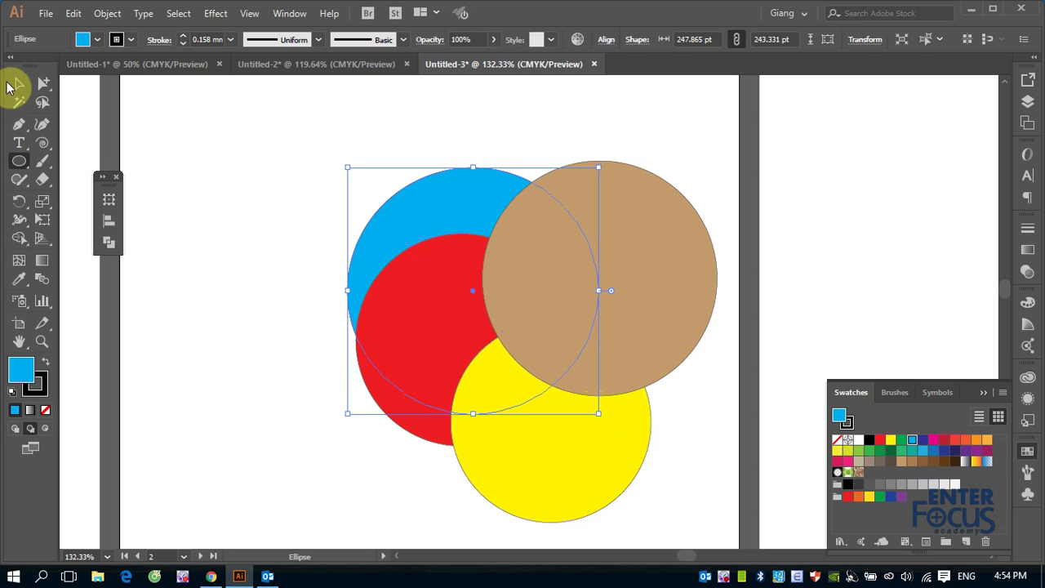
click(18, 83)
drag(427, 239, 404, 201)
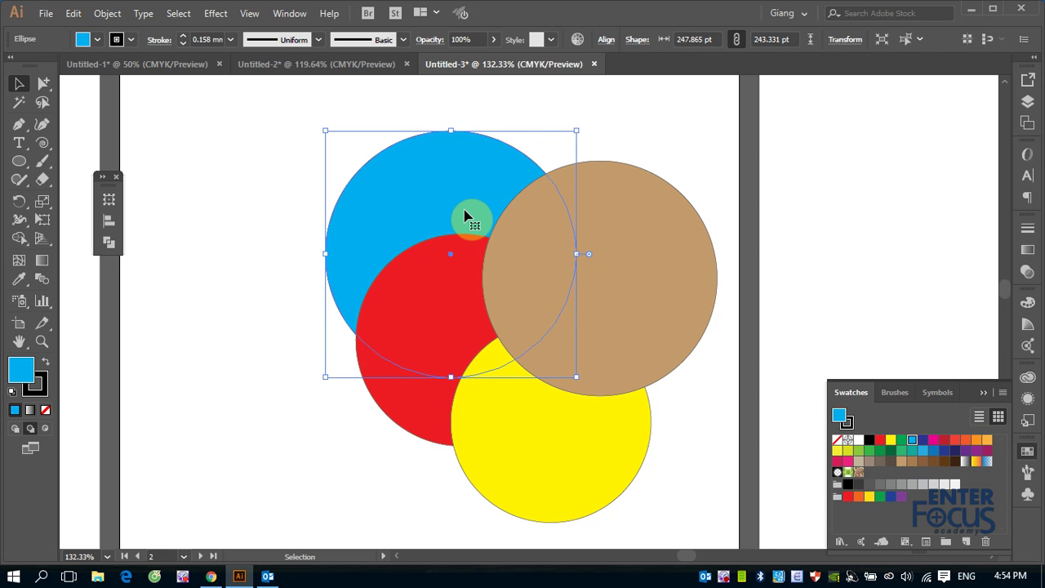
click(224, 205)
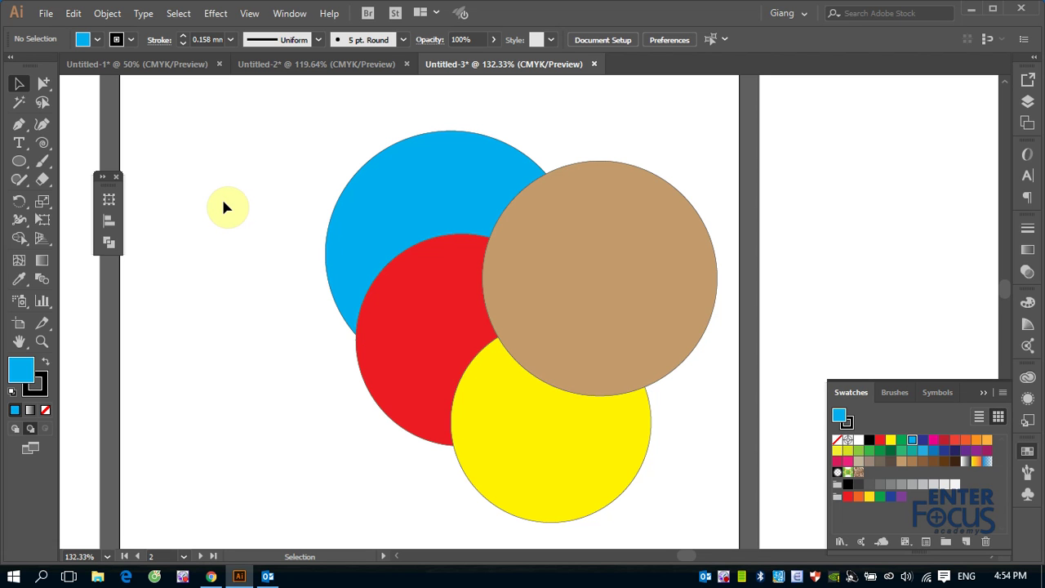
Step: Draw a green rectangle behind the yellow and tan circles, covering the group's lower right
click(516, 442)
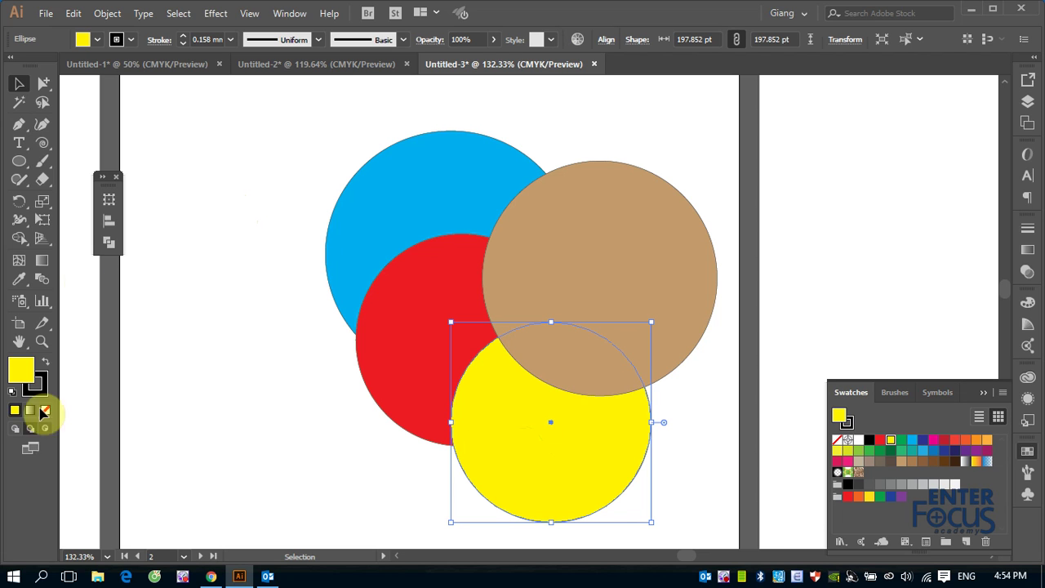
click(22, 166)
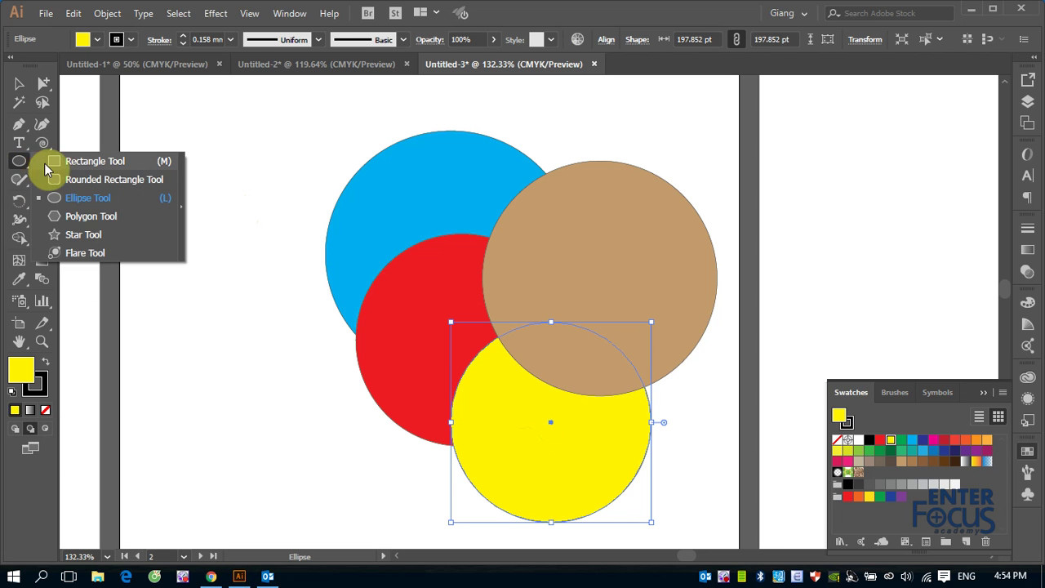
drag(22, 167, 61, 160)
drag(417, 344, 712, 526)
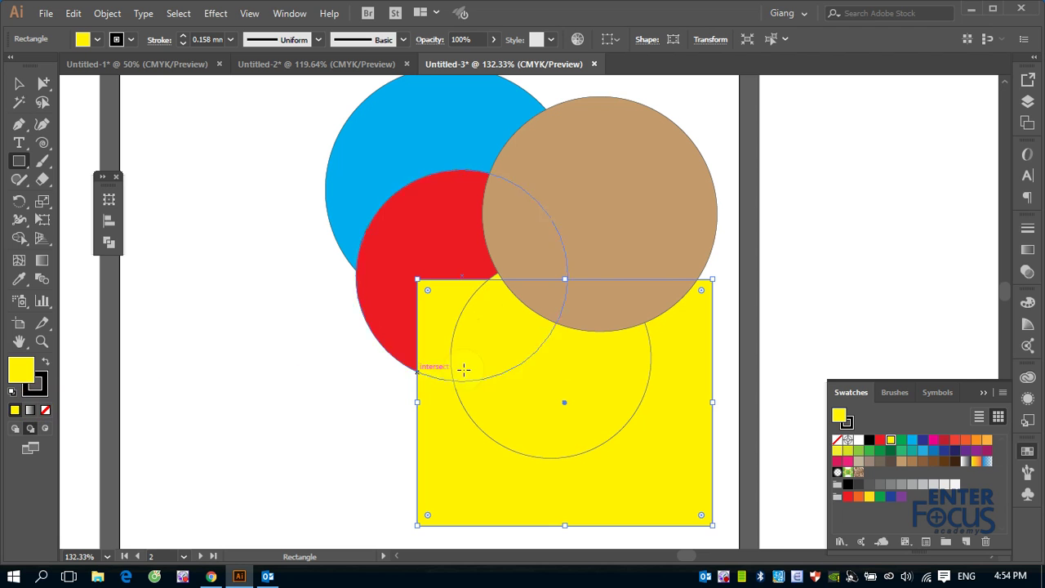
click(902, 439)
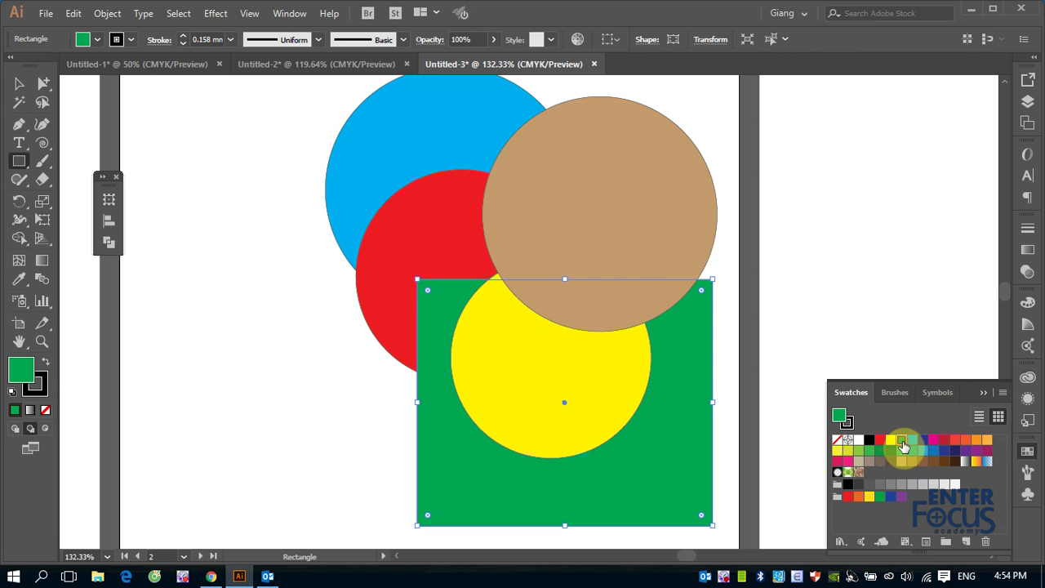
click(18, 84)
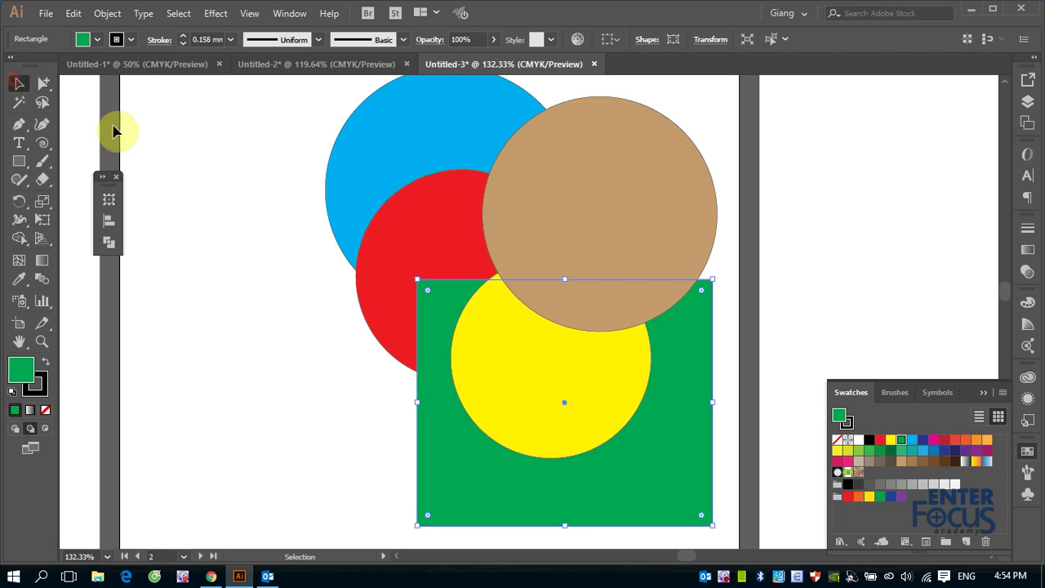
click(162, 161)
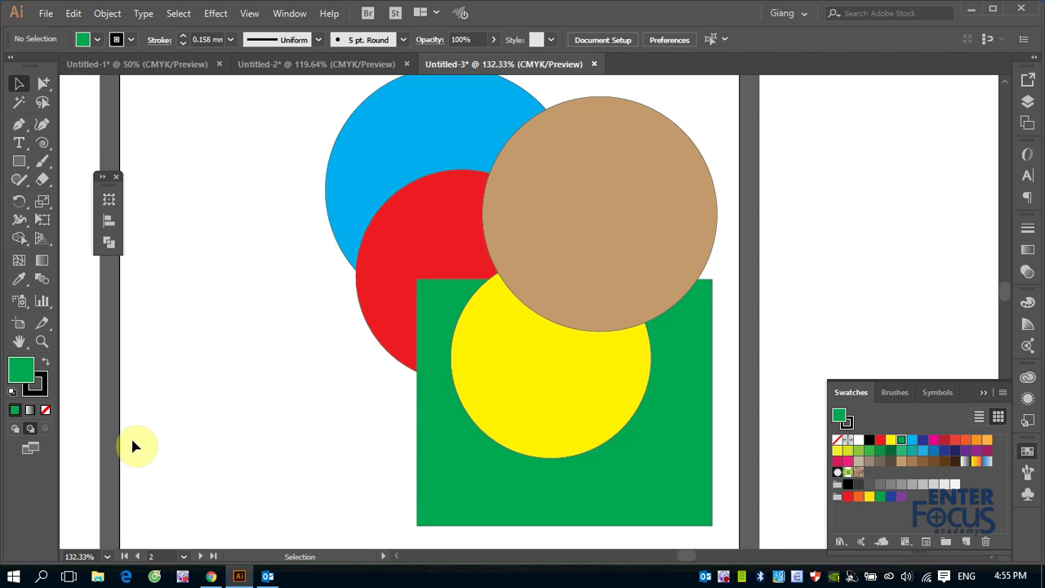
Step: Move the green rectangle left of the circles, enable Draw Inside, and view at 100%
click(457, 400)
click(302, 422)
click(461, 476)
drag(462, 476, 164, 451)
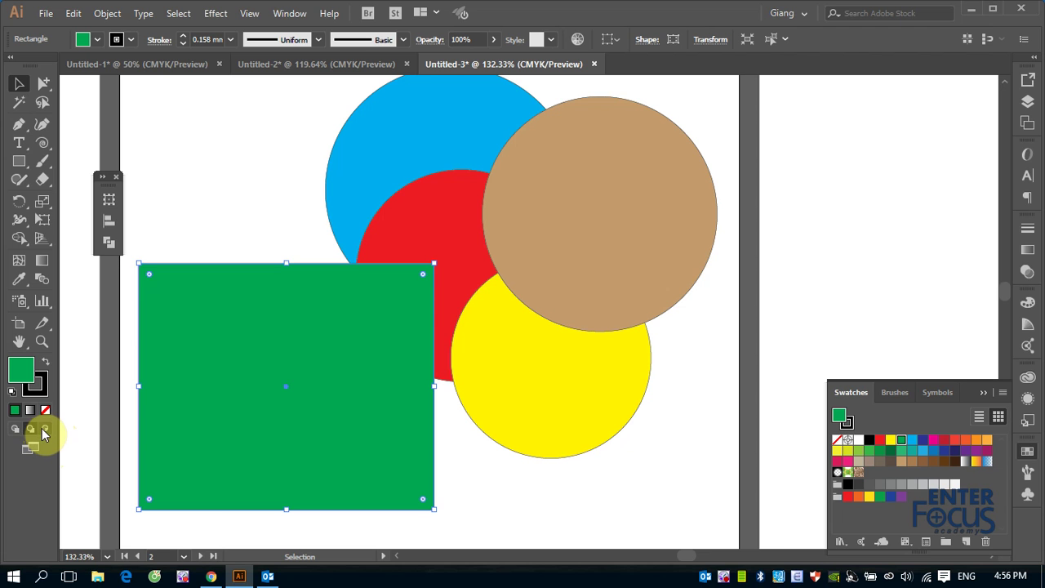
click(45, 429)
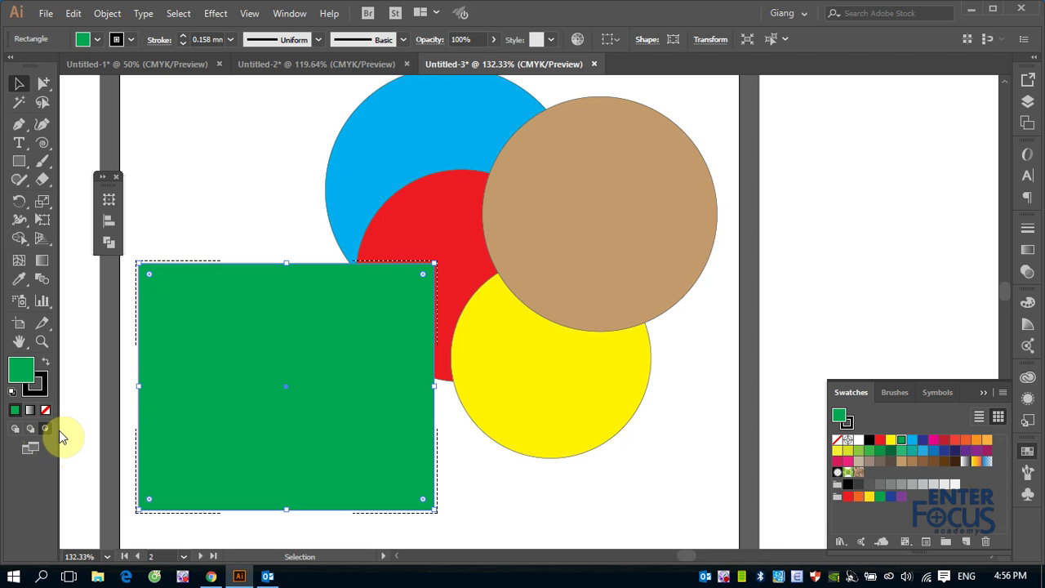
key(ctrl+1)
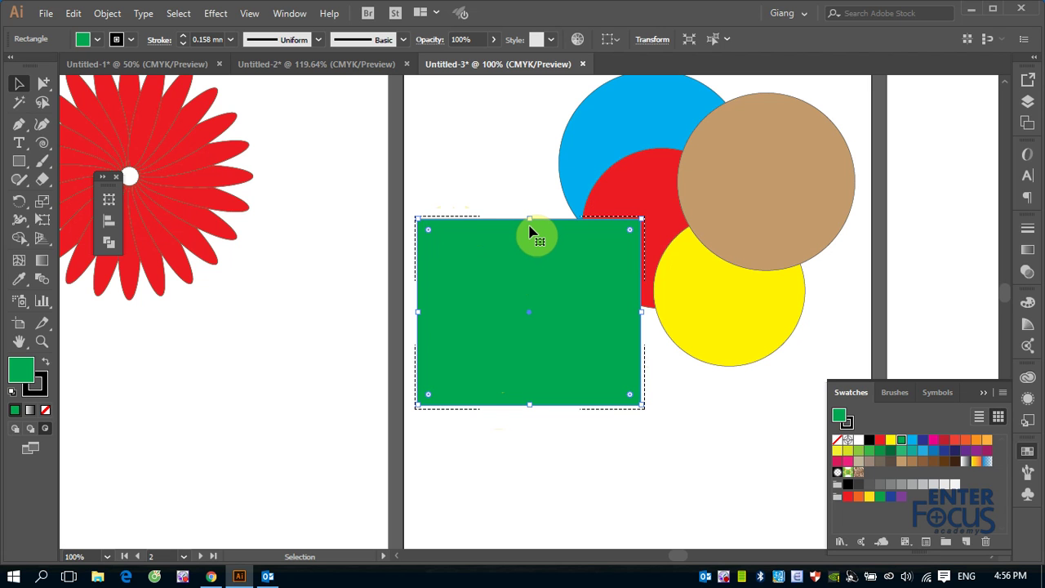
Step: With the green rectangle selected, draw a star over its top edge
click(357, 355)
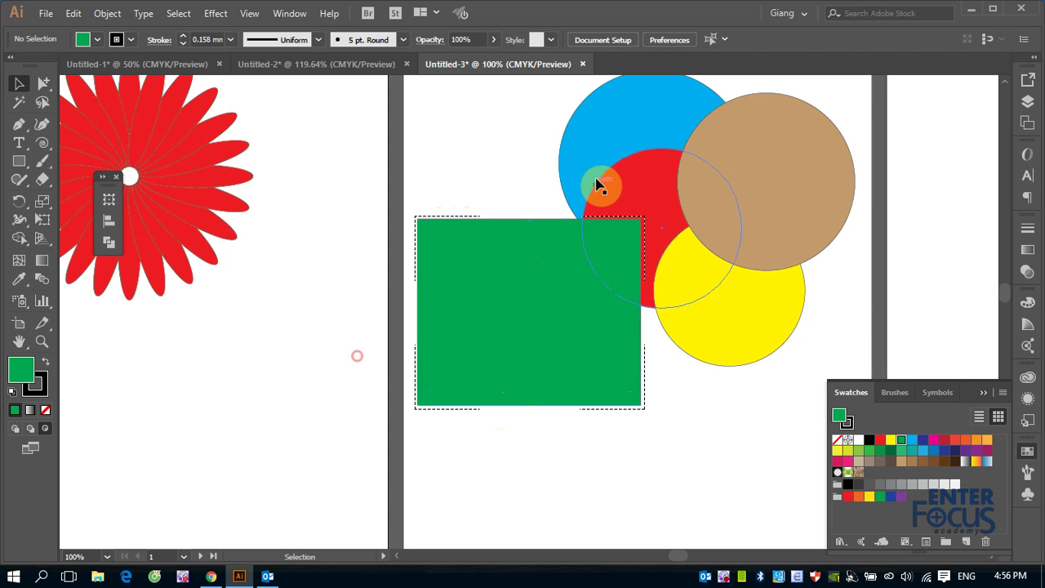
click(587, 150)
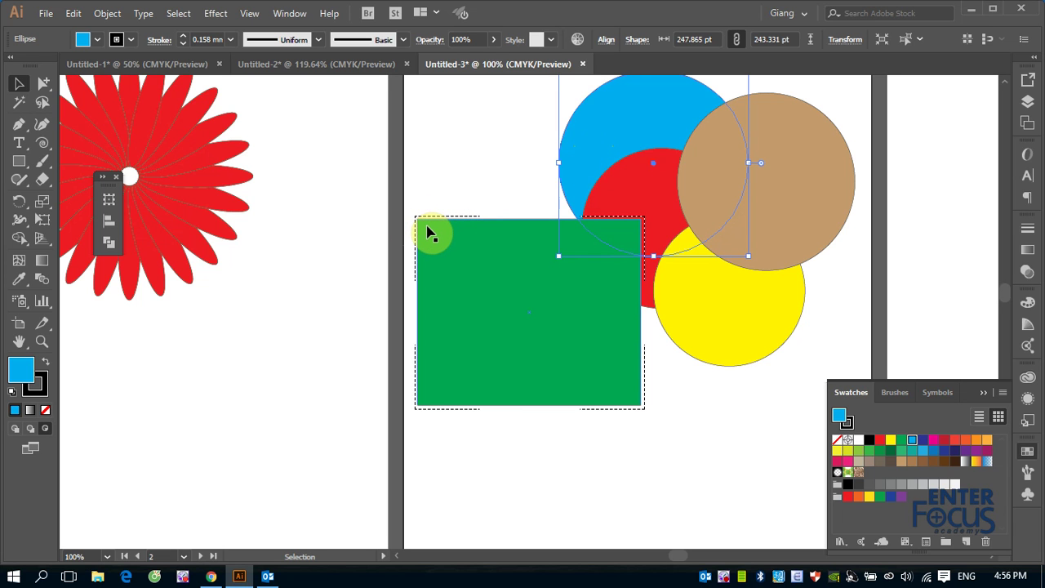
click(446, 301)
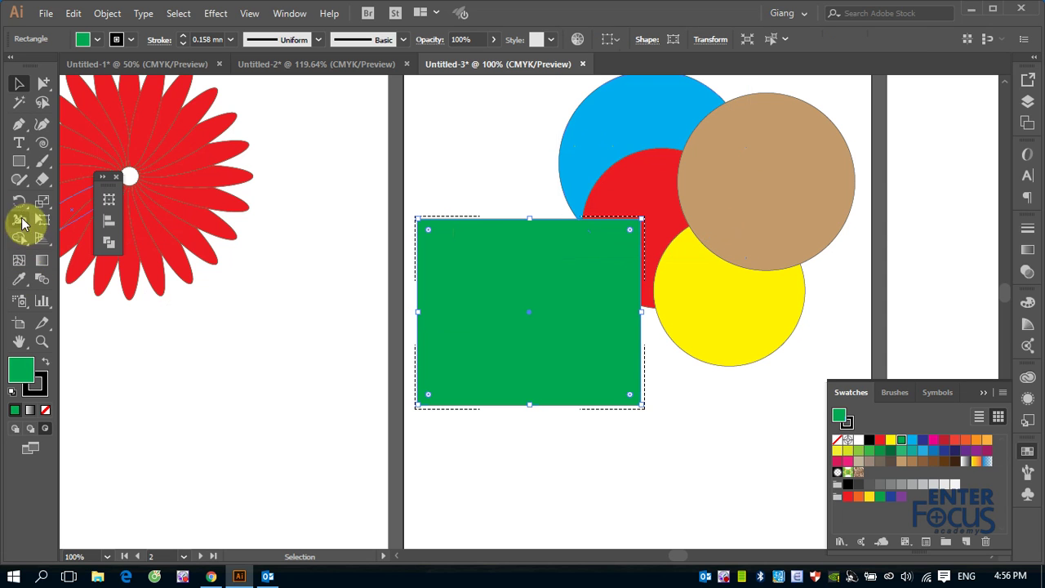
click(19, 180)
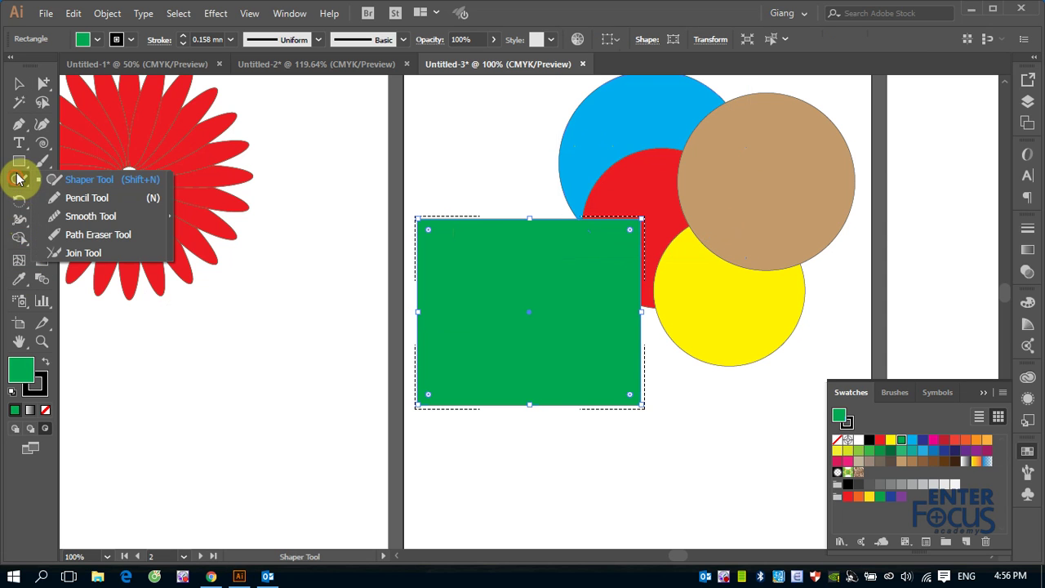
drag(18, 168, 74, 233)
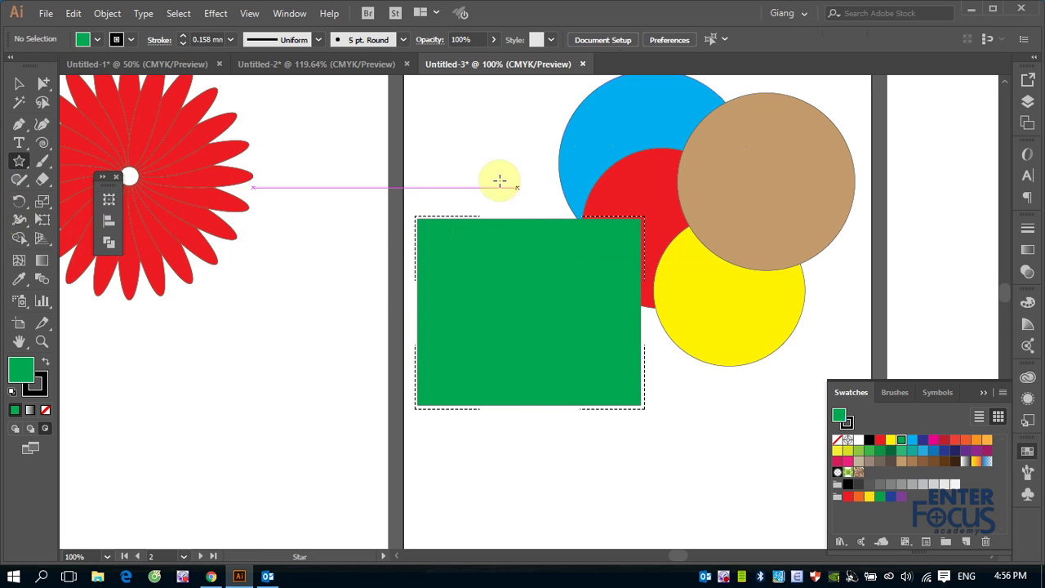
drag(467, 178, 505, 266)
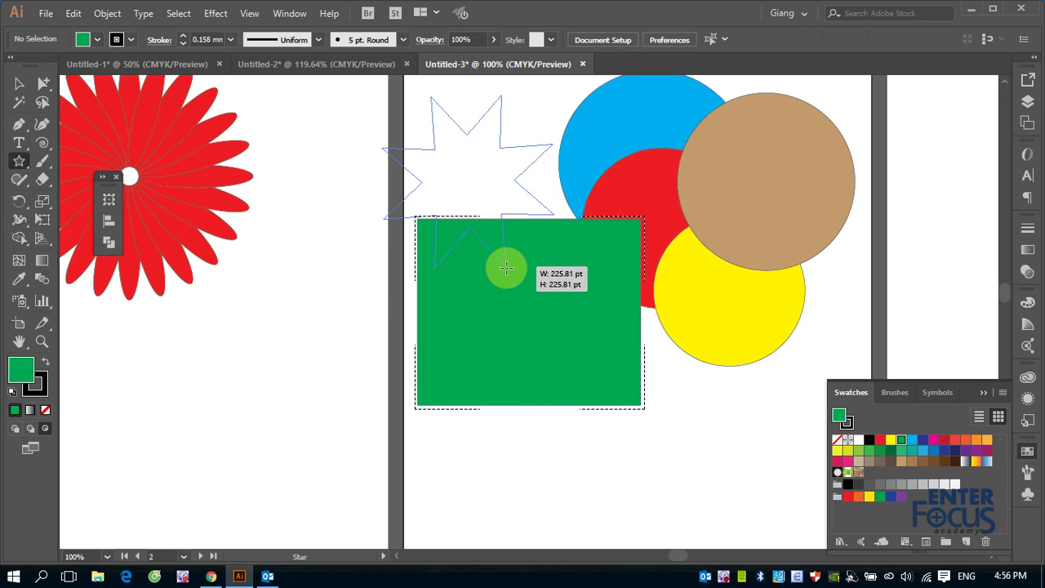
drag(505, 266, 551, 323)
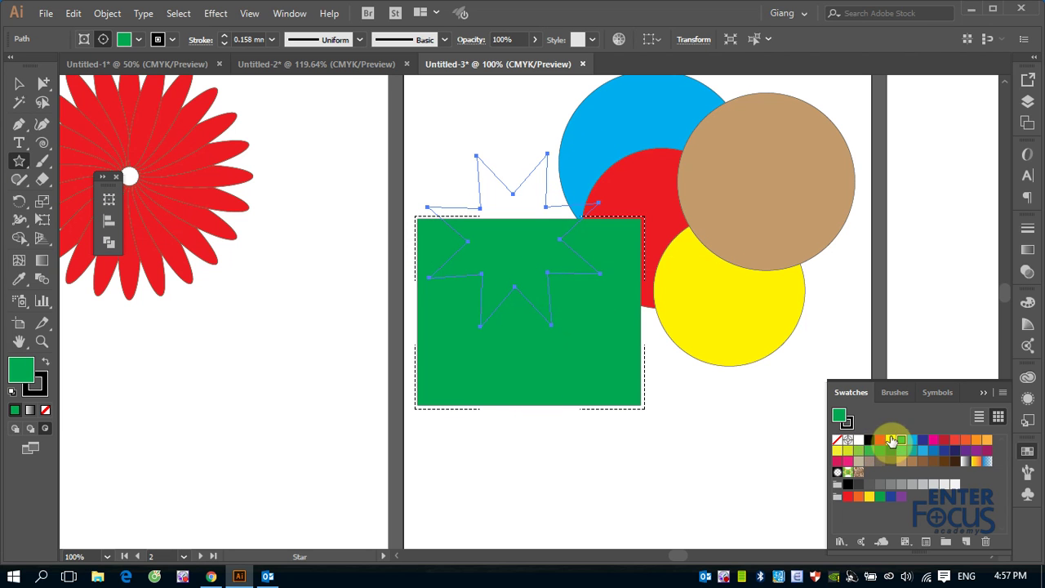
Step: Fill the star yellow, nudge it inside the rectangle, and return to Draw Normal
click(890, 439)
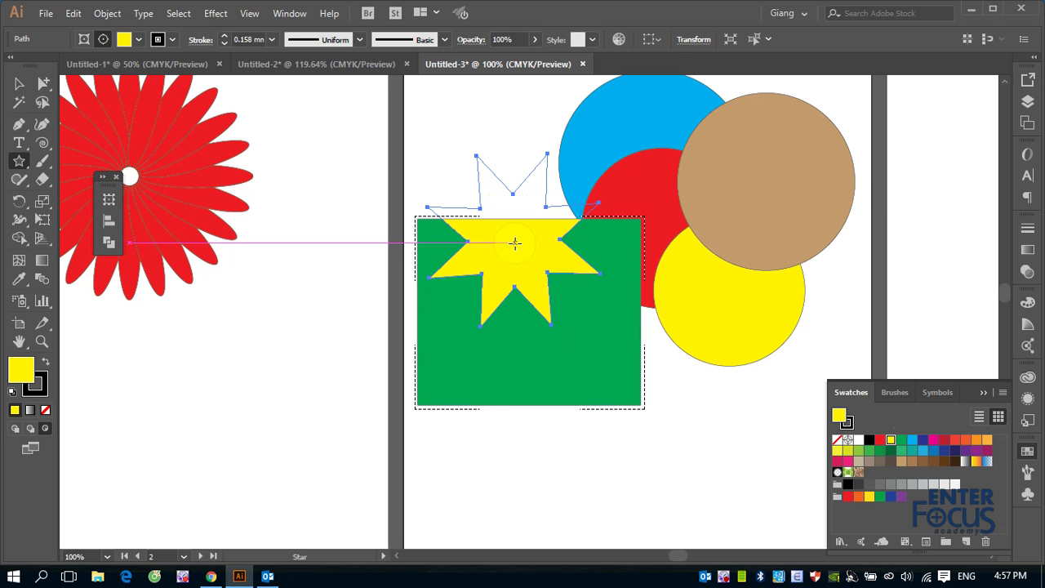
click(14, 87)
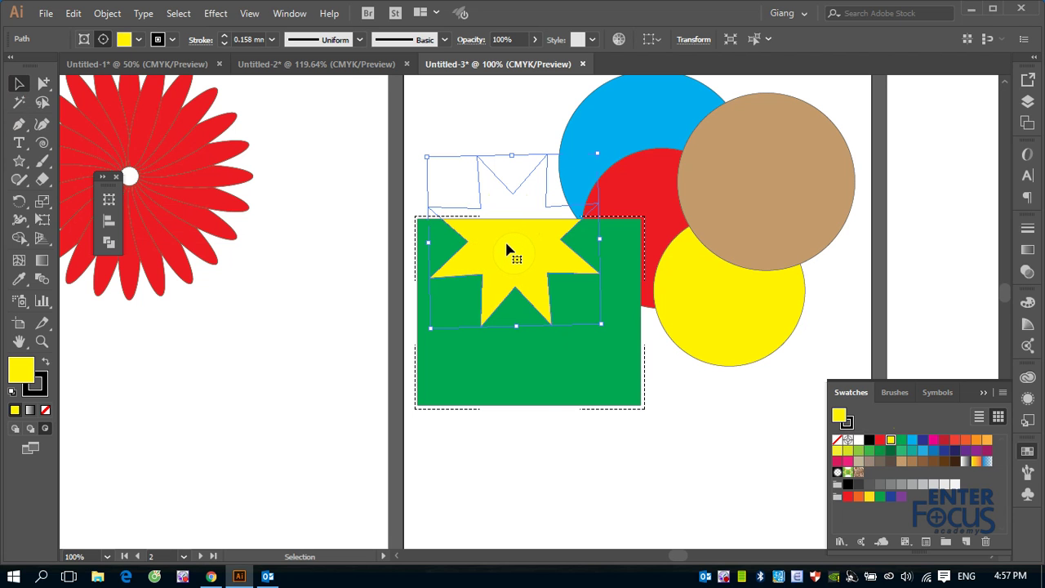
mouse_move(511, 255)
mouse_down()
mouse_move(522, 319)
mouse_move(512, 366)
mouse_move(536, 303)
mouse_move(528, 253)
mouse_up()
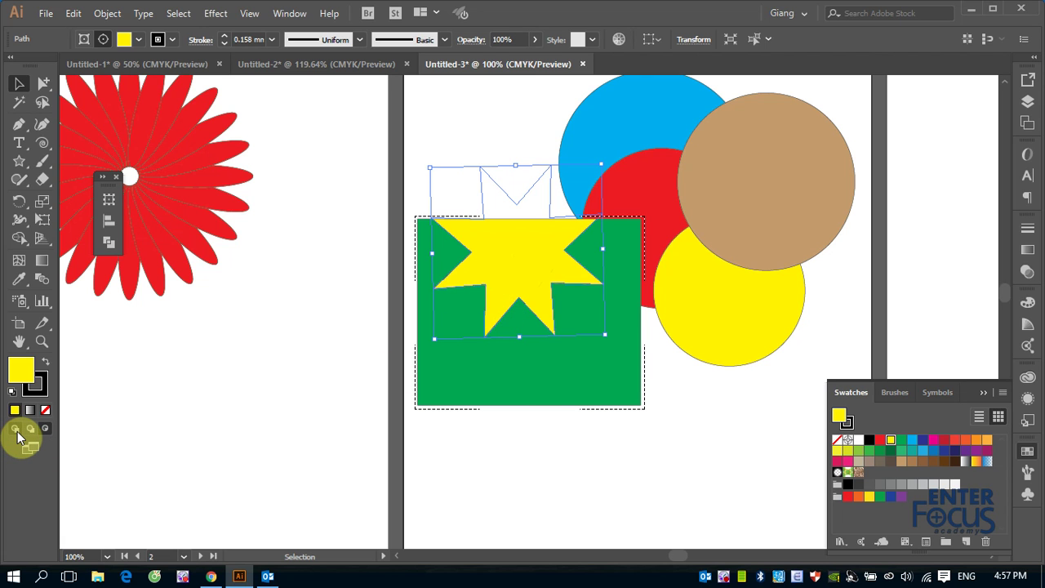
click(15, 428)
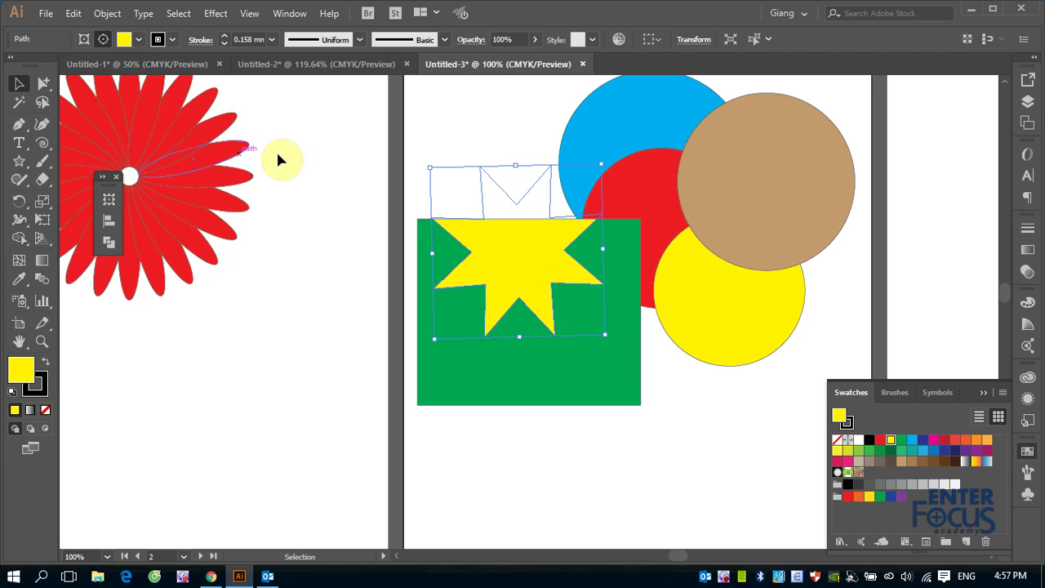
click(916, 129)
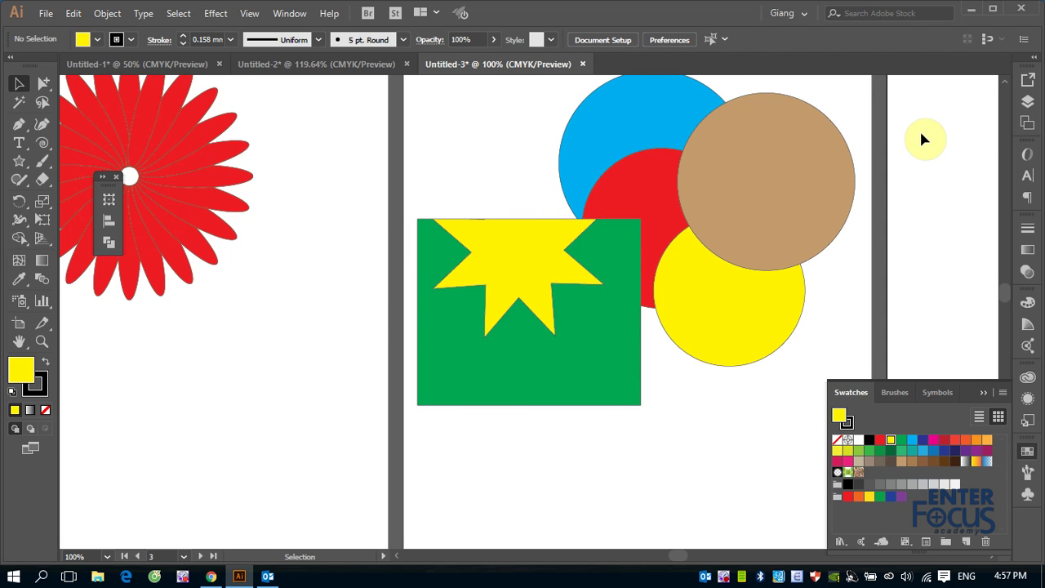
right_click(723, 578)
Step: Open the Layers panel from Window > Layers, showing the single Layer 1
click(786, 389)
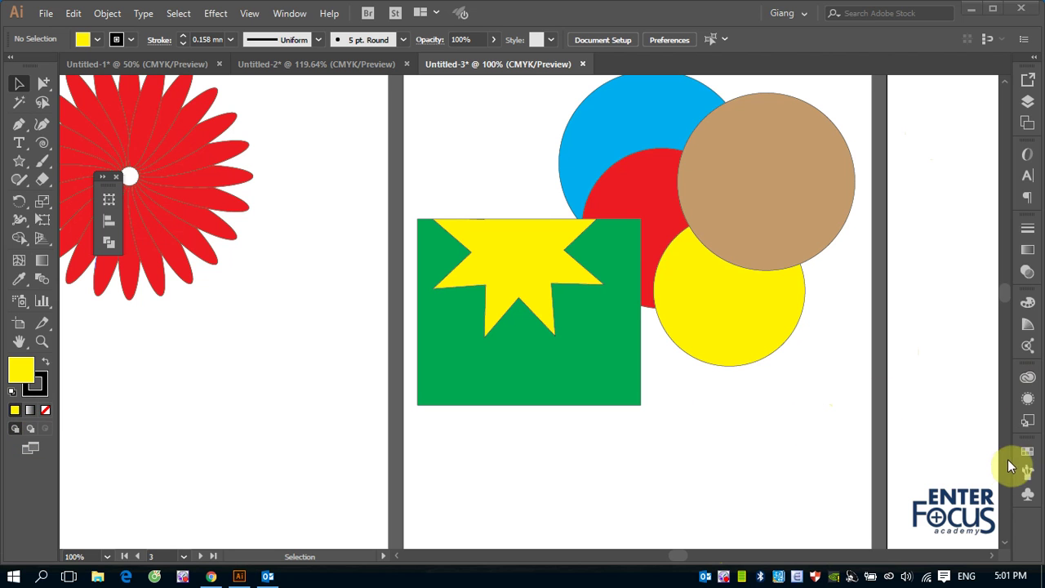
click(1028, 101)
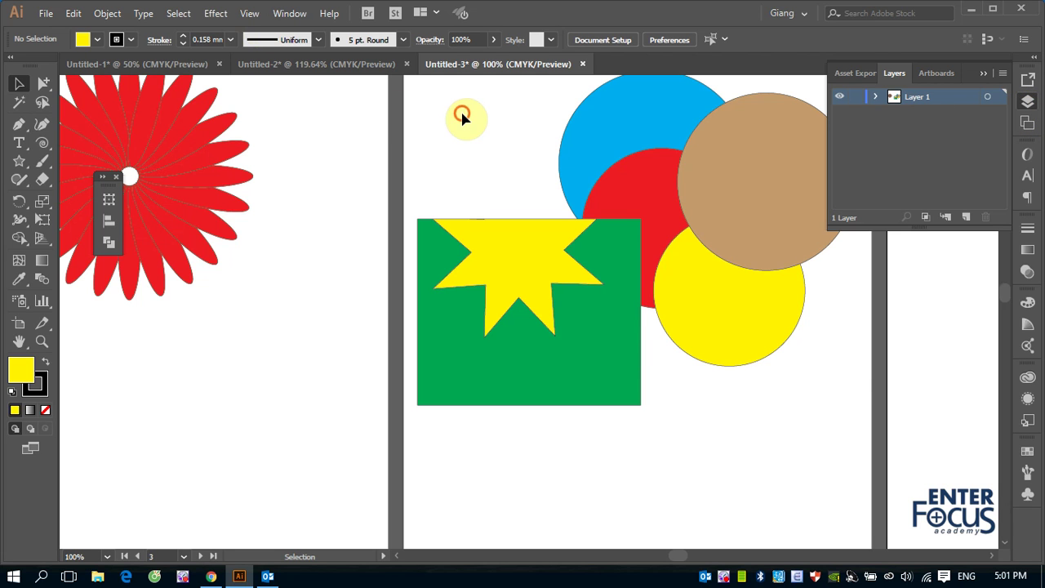
click(482, 120)
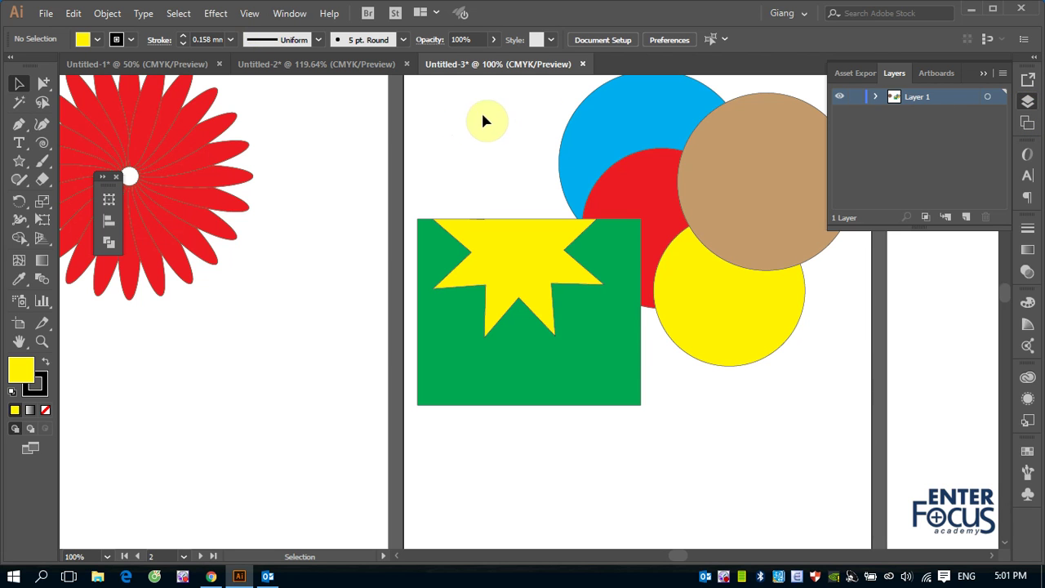
click(982, 73)
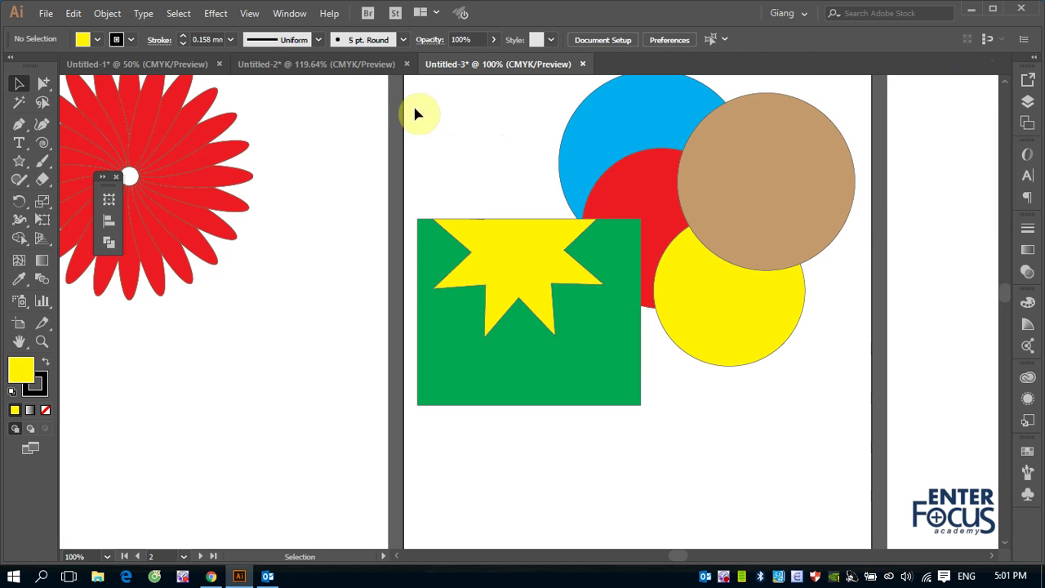
click(291, 14)
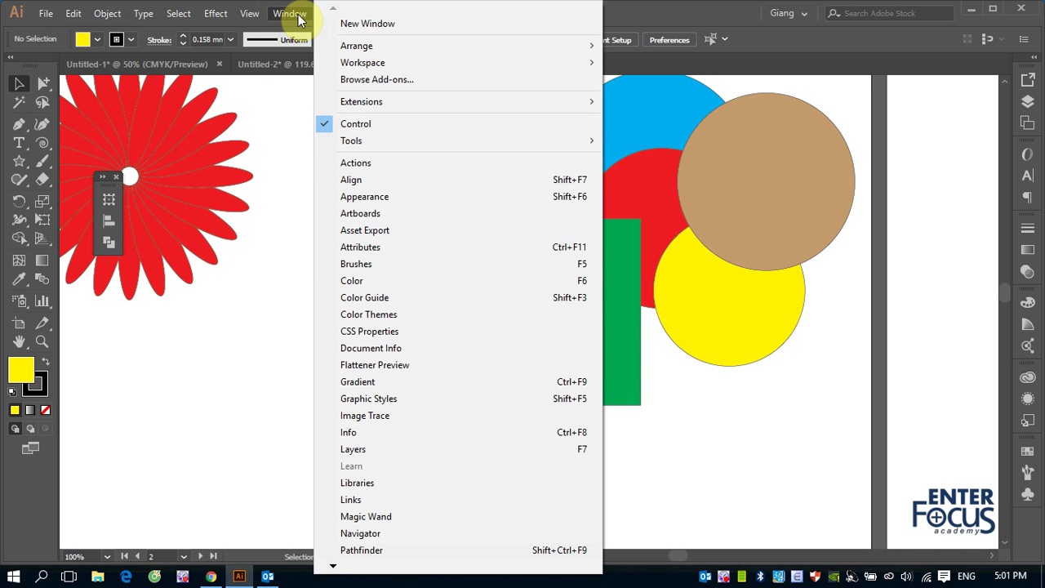
click(356, 449)
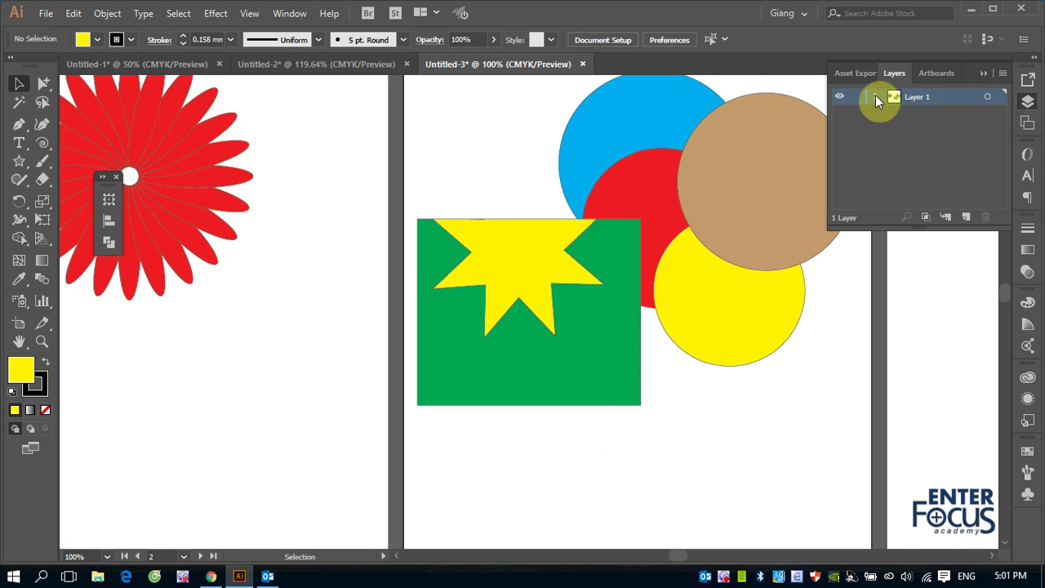
Step: Expand Layer 1 and its Clip Group, making the Layers panel taller and wider
click(875, 96)
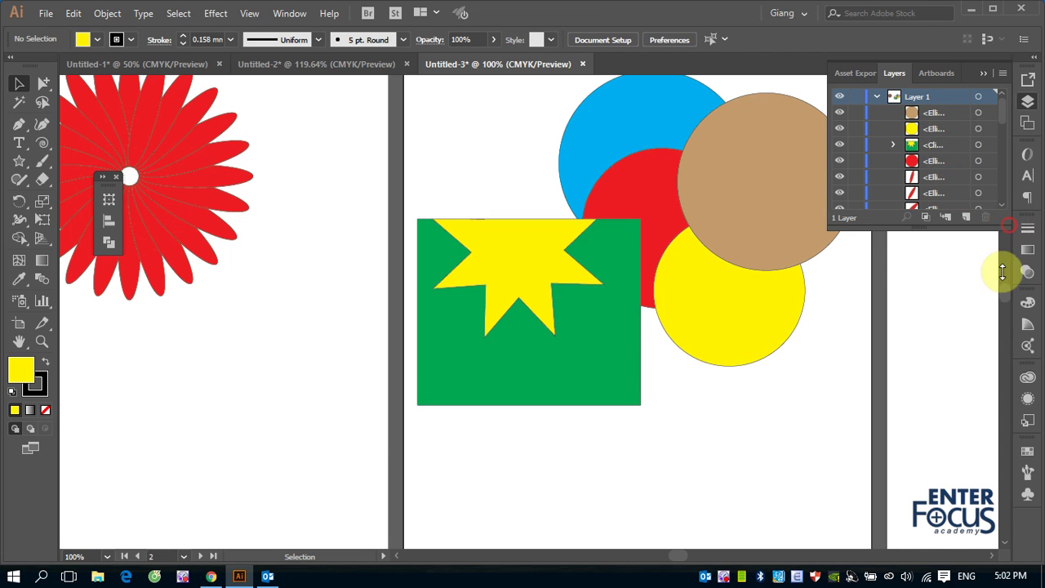
drag(988, 229, 982, 361)
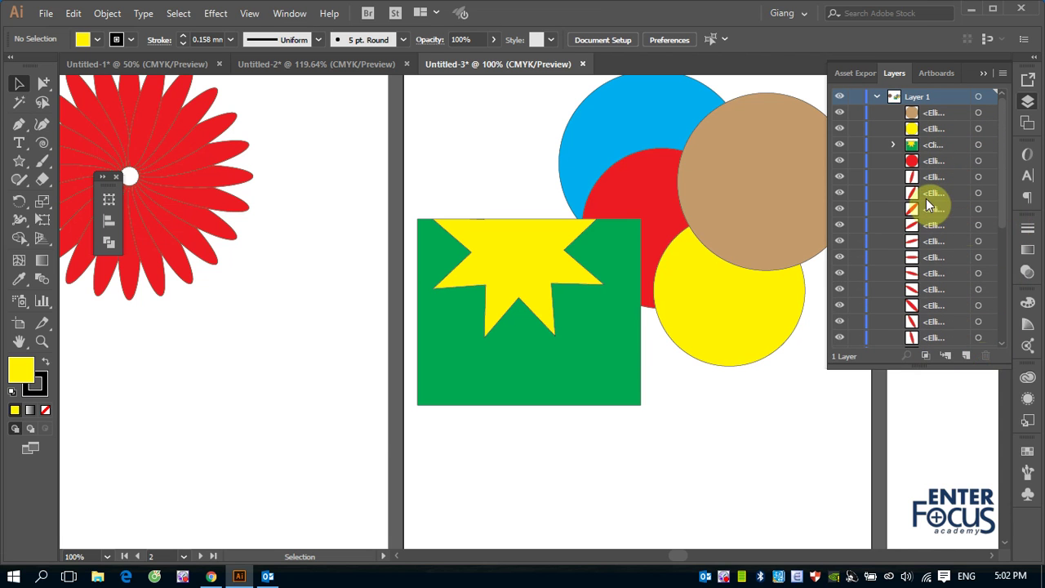
mouse_move(1002, 133)
mouse_down()
mouse_move(1004, 257)
mouse_move(998, 116)
mouse_up()
click(892, 145)
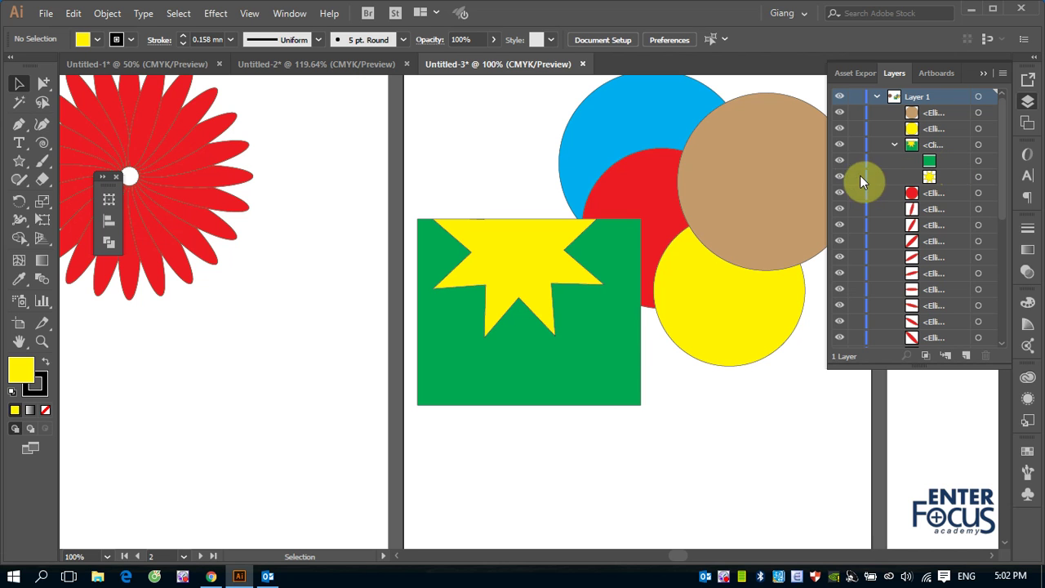
drag(827, 173, 734, 175)
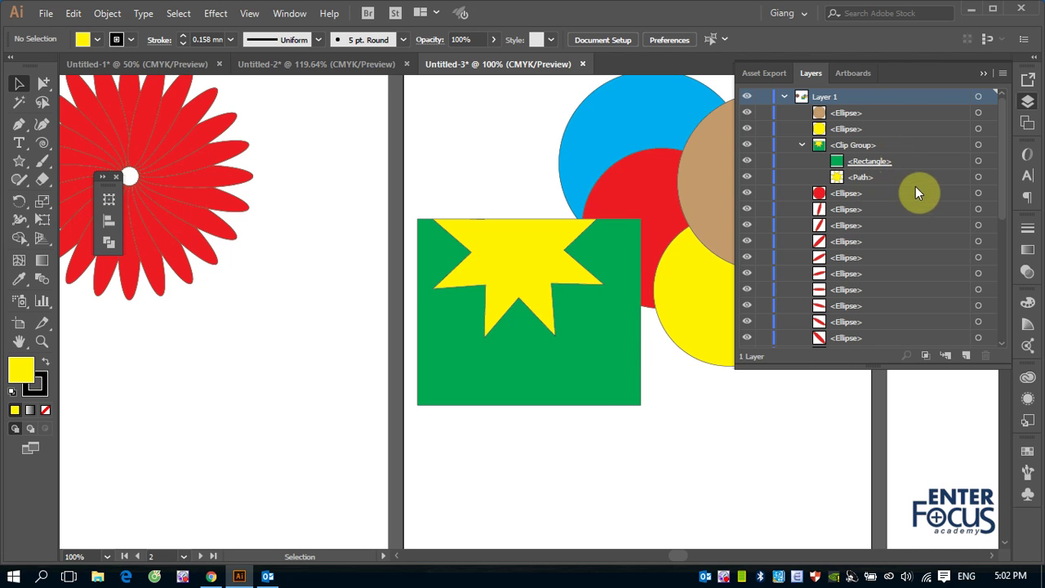
click(234, 187)
Step: Fill the red flower's right petal yellow, cancelling an accidental rotation with Esc
click(224, 182)
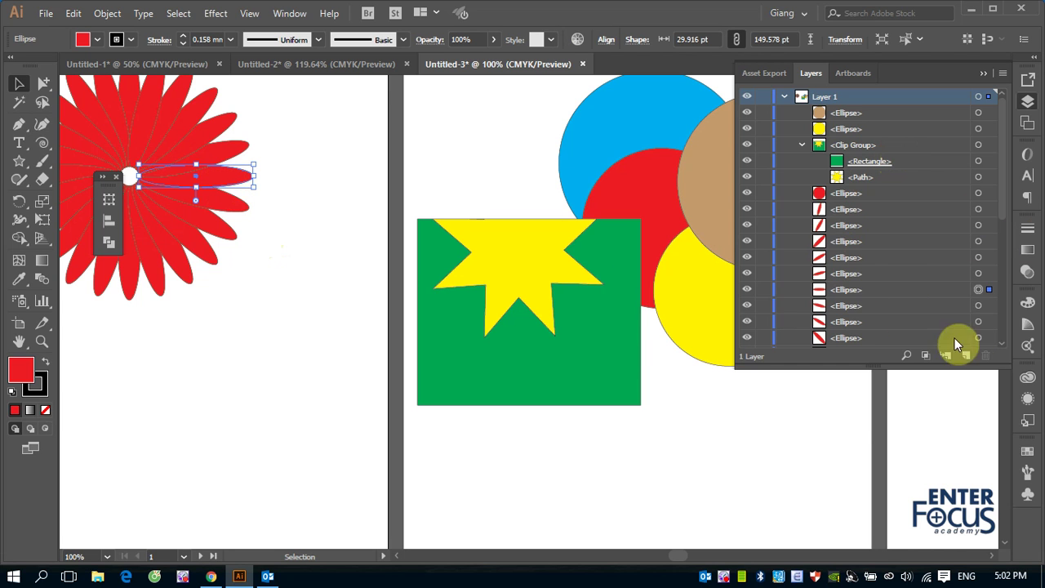
click(1025, 450)
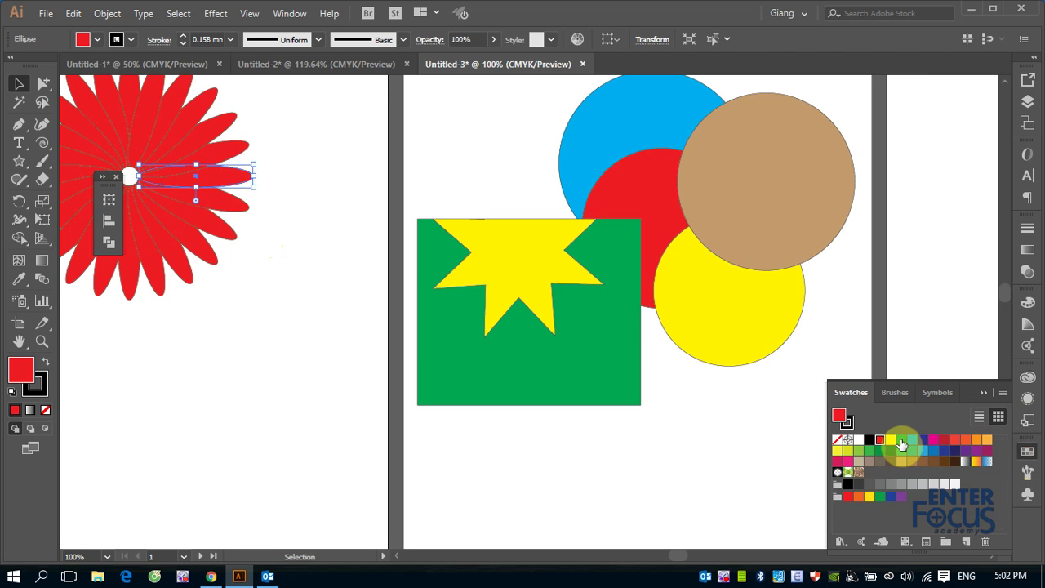
click(893, 442)
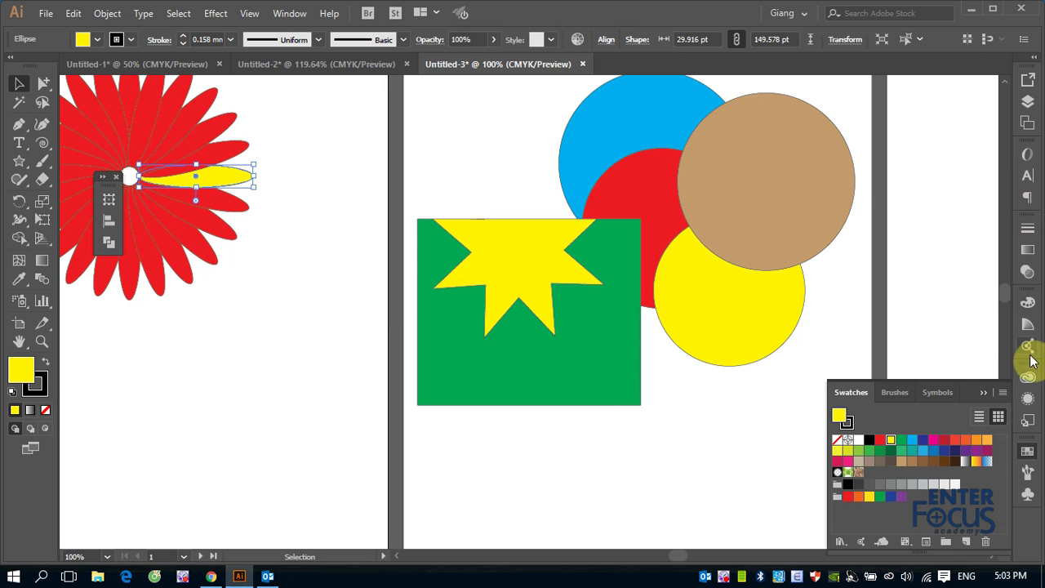
click(1026, 101)
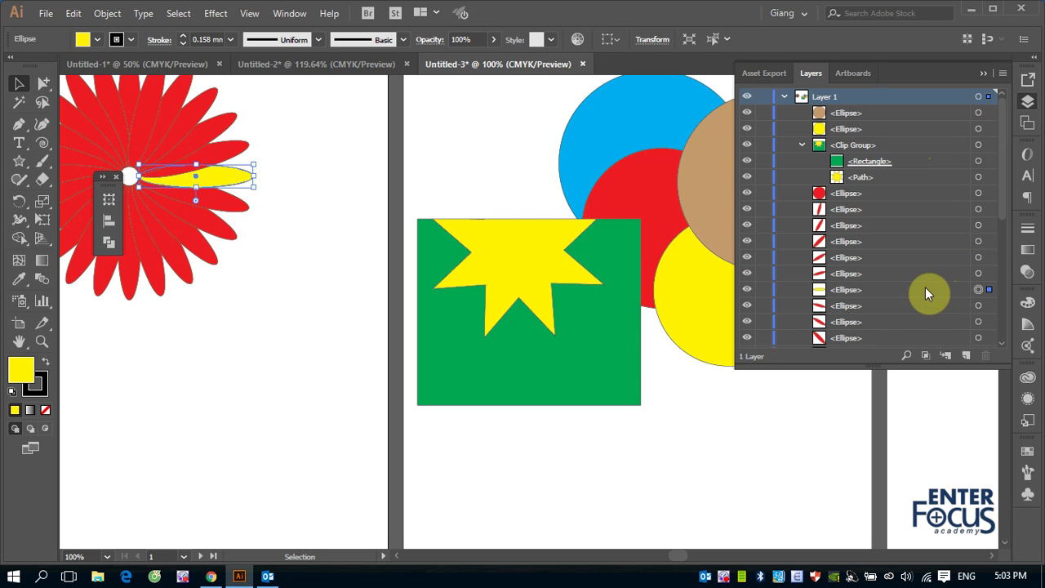
drag(273, 174, 219, 158)
key(Escape)
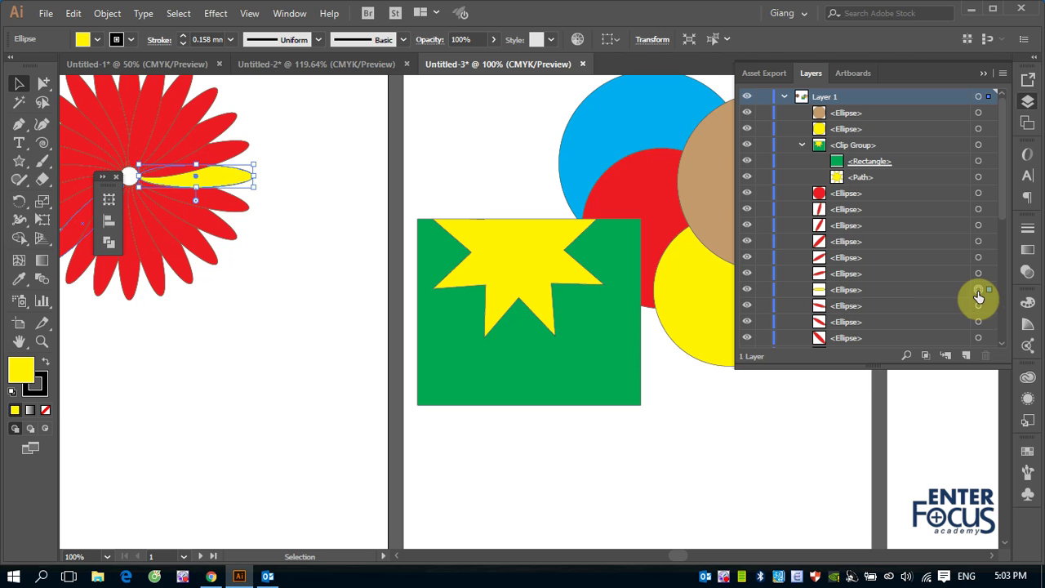
Step: Drag the yellow petal's ellipse row above the red petal's row in the Layers panel
click(978, 290)
click(862, 287)
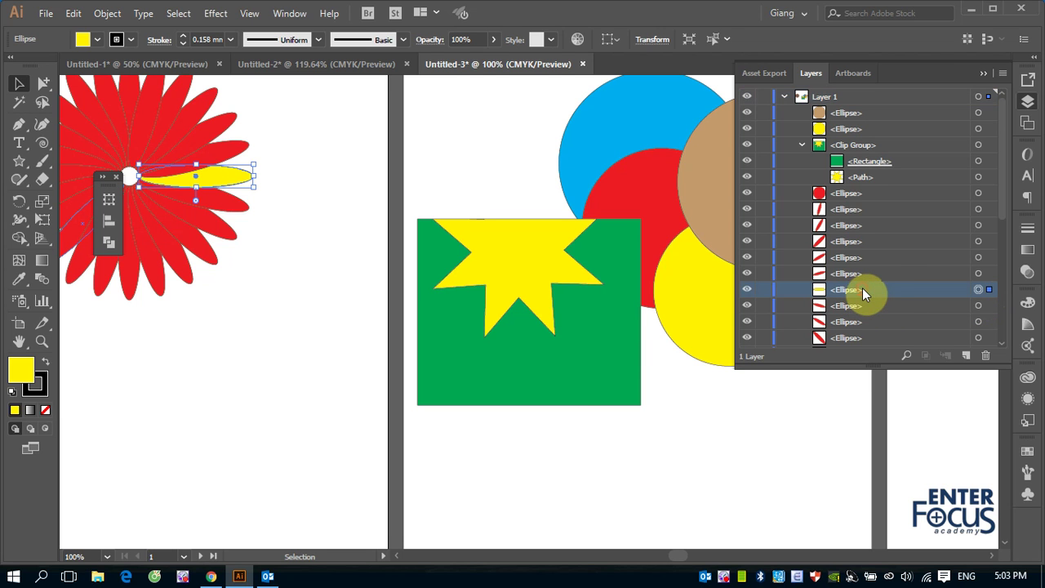
click(889, 273)
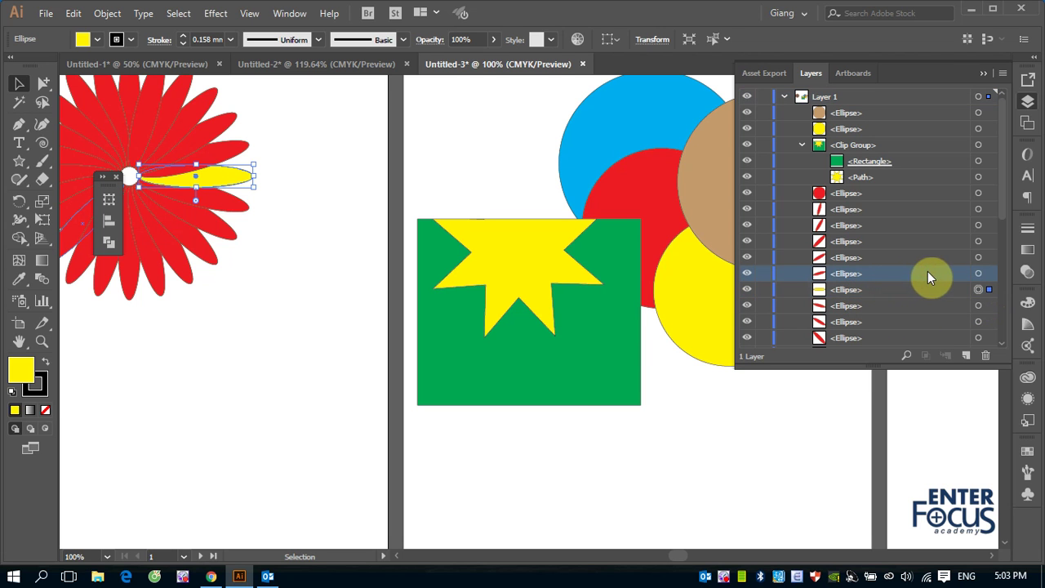
drag(991, 278, 943, 286)
click(990, 275)
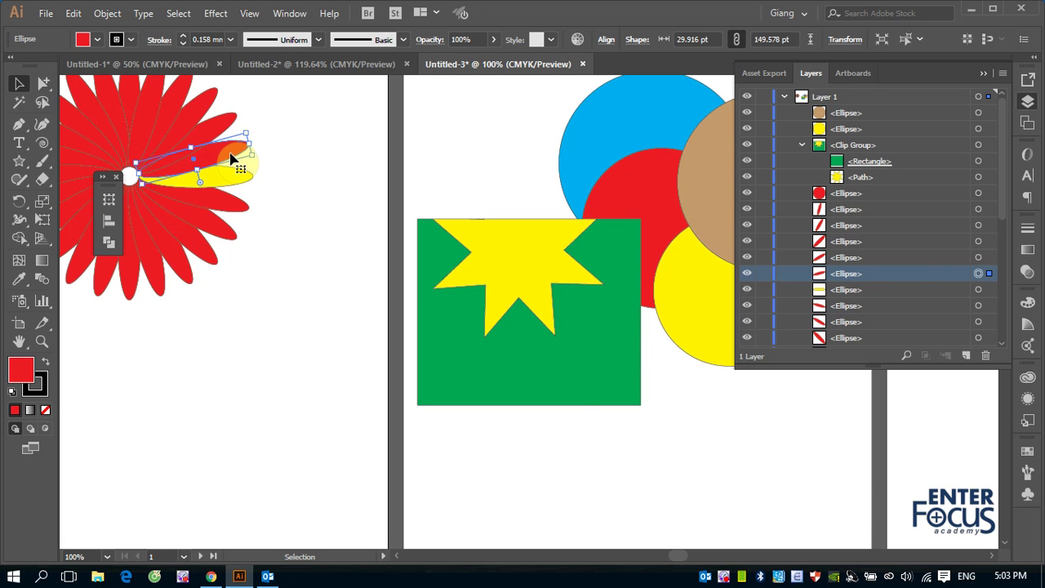
click(895, 290)
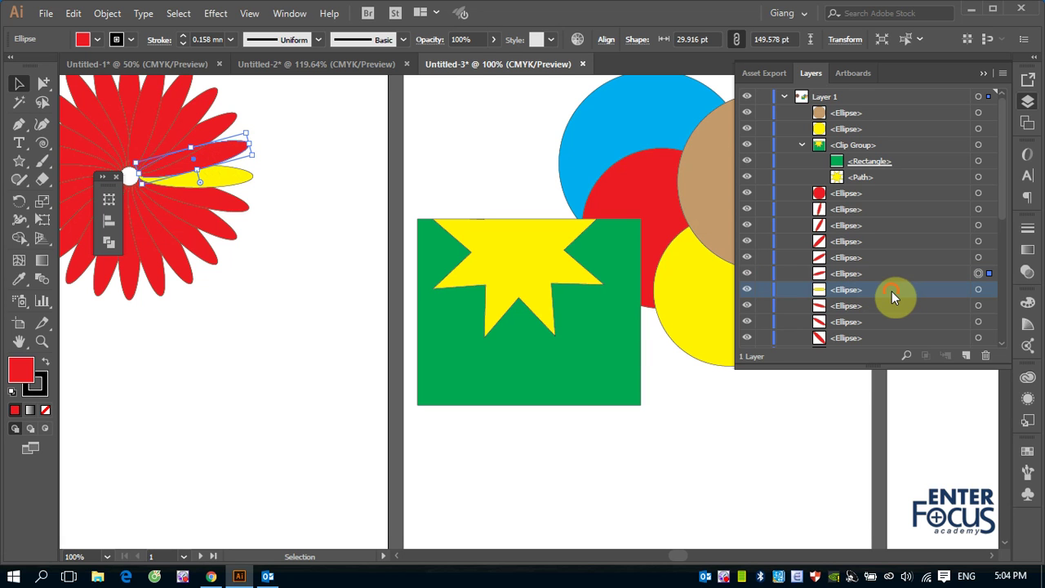
drag(891, 291, 891, 266)
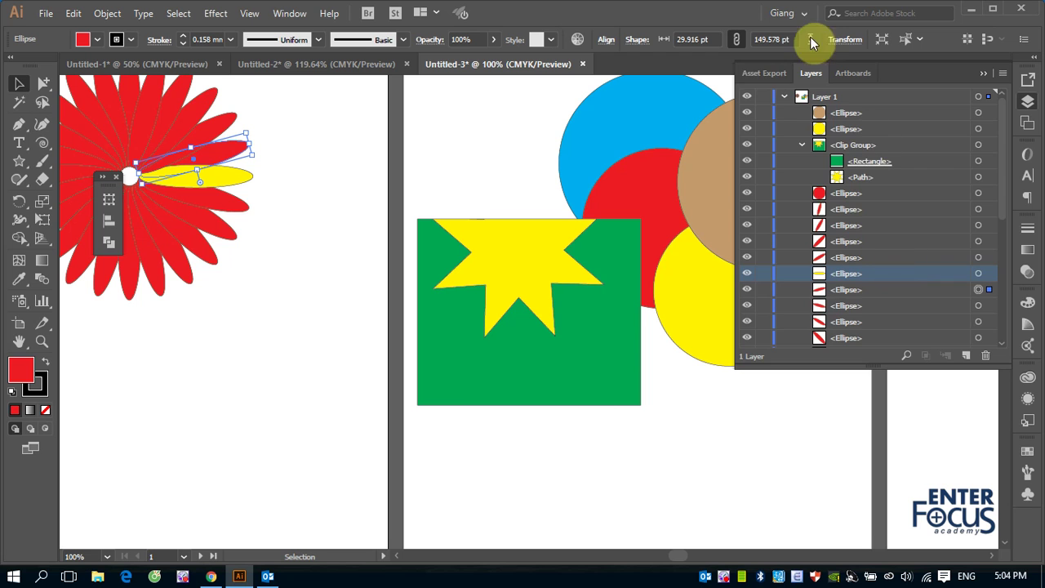
Step: Add a new Layer 2 above Layer 1 and draw a star below the red flower
click(784, 96)
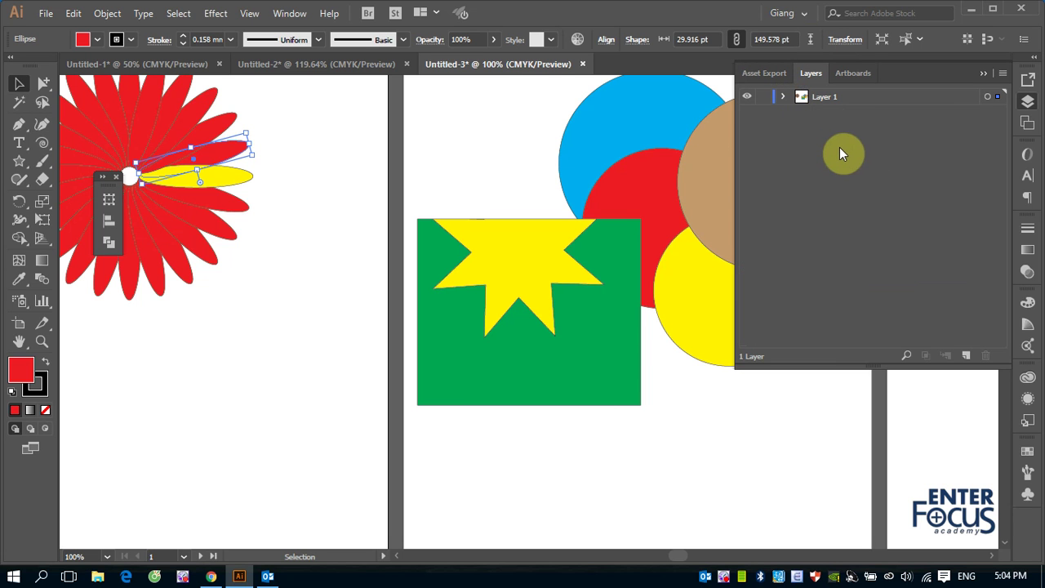
click(964, 357)
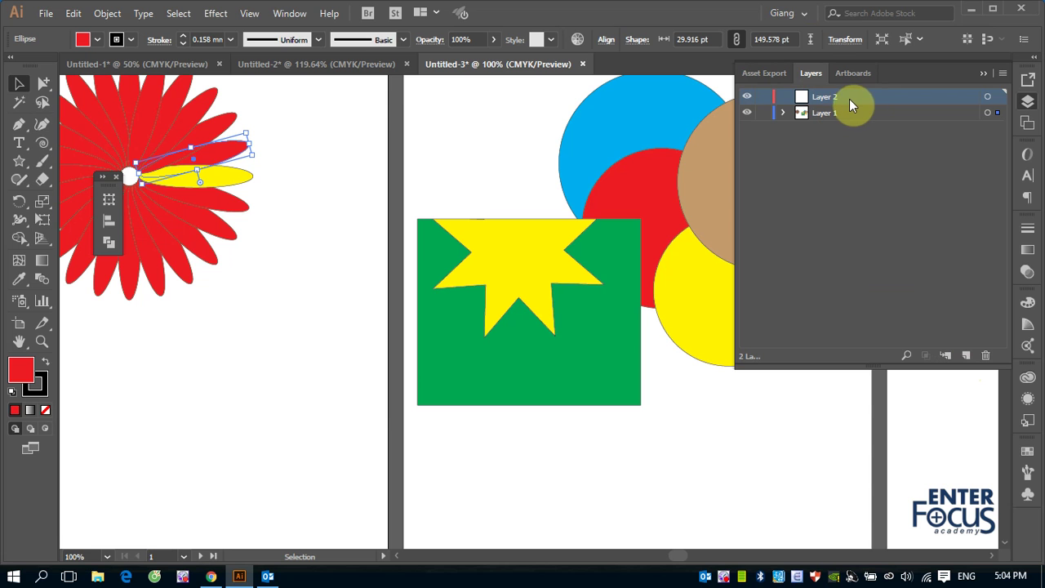
click(20, 160)
mouse_move(233, 318)
mouse_down()
mouse_move(317, 377)
mouse_move(302, 353)
mouse_up()
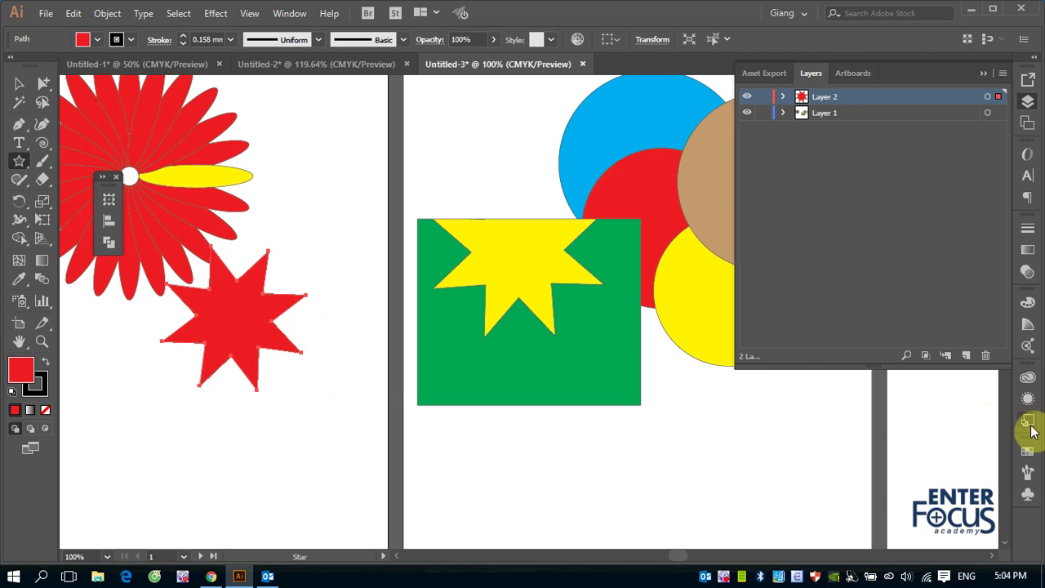
Step: Fill the star with magenta and move it up against the red flower
click(1027, 451)
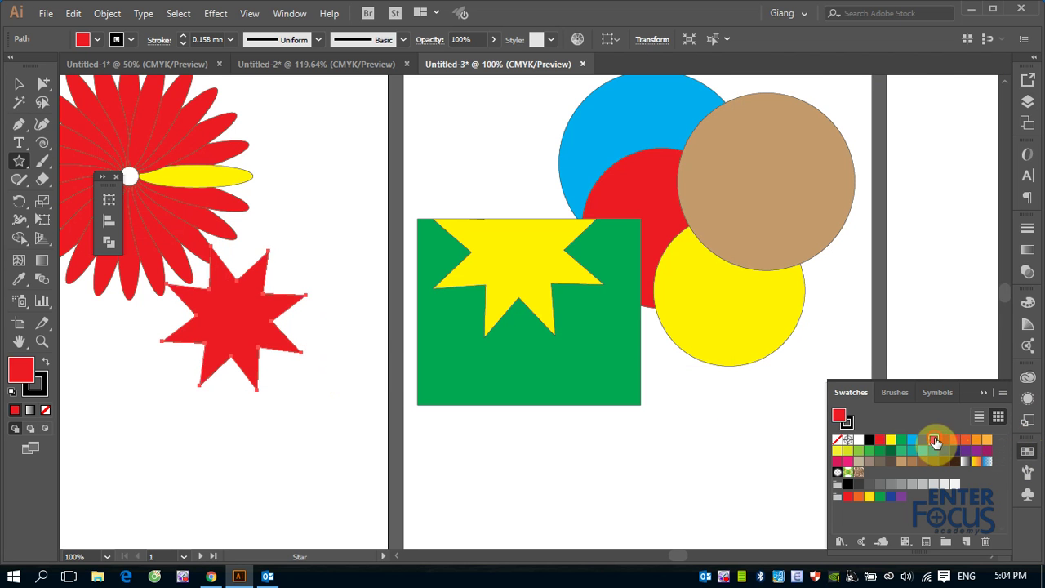
click(933, 440)
click(19, 83)
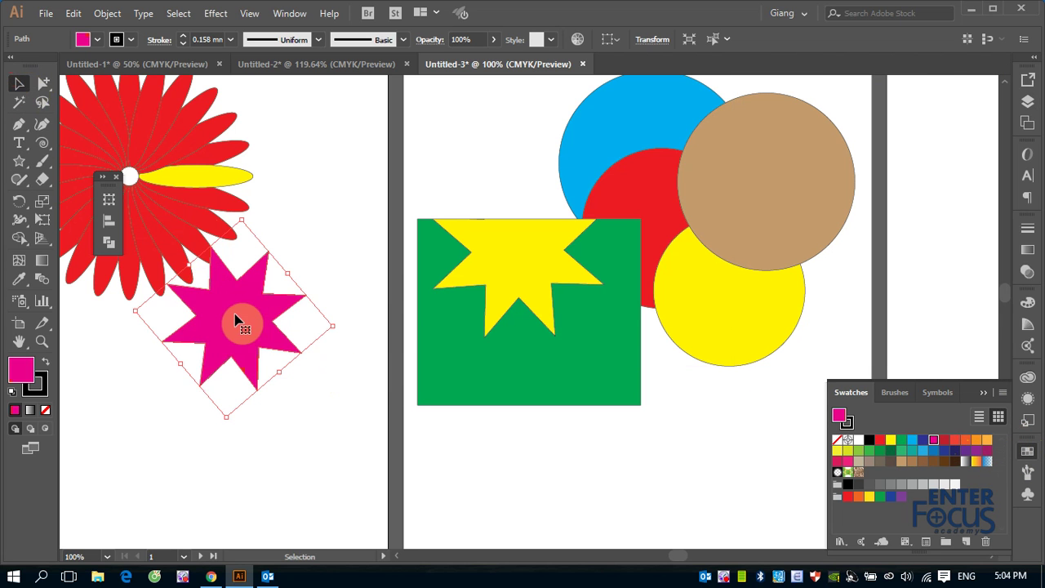
mouse_move(235, 320)
mouse_down()
mouse_move(205, 182)
mouse_move(227, 314)
mouse_up()
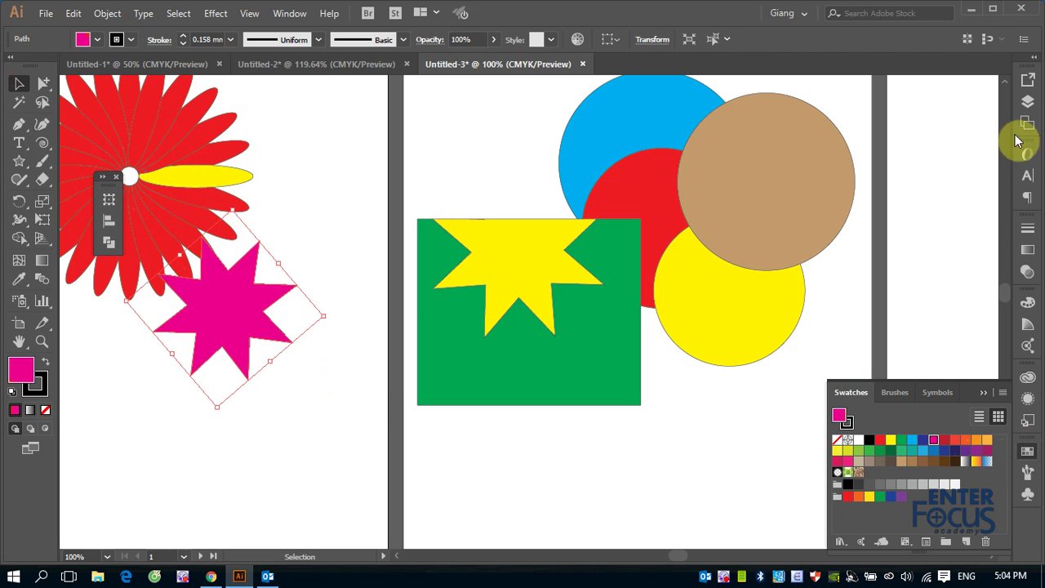
click(1027, 101)
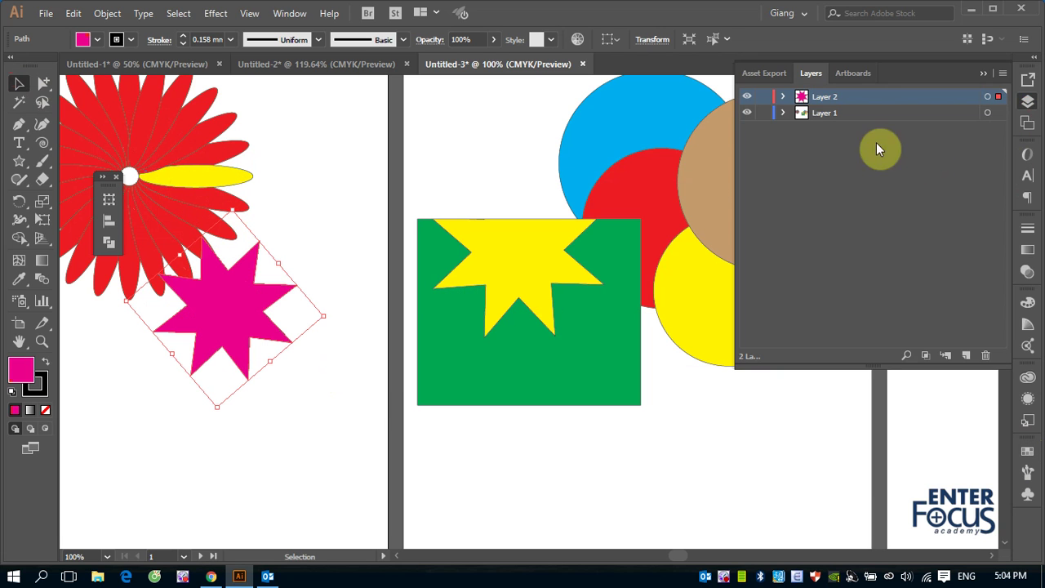
Step: Move the tan circle's Ellipse from Layer 1 into Layer 2
click(783, 112)
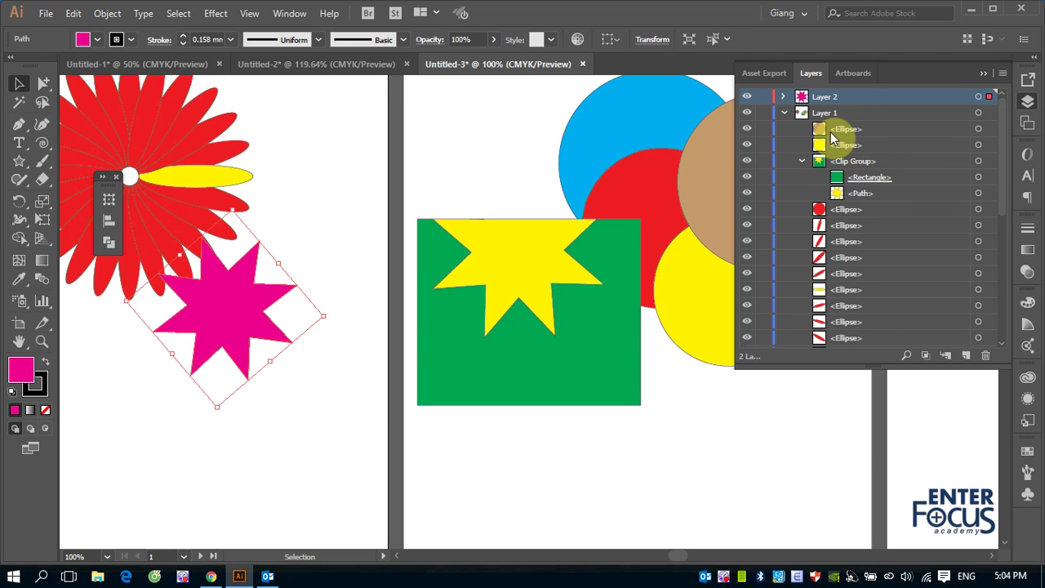
click(821, 129)
click(990, 130)
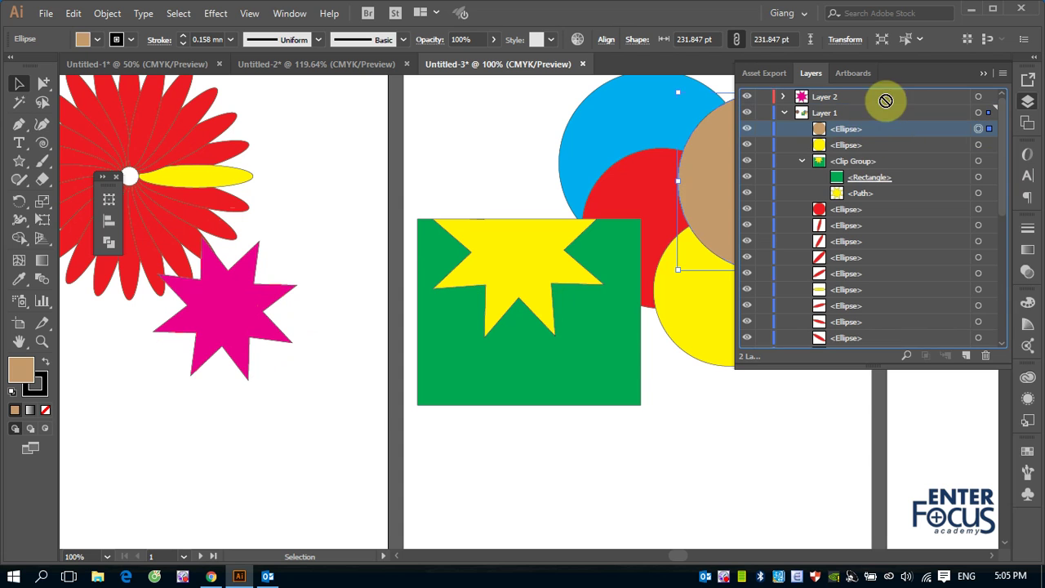
drag(890, 121, 878, 96)
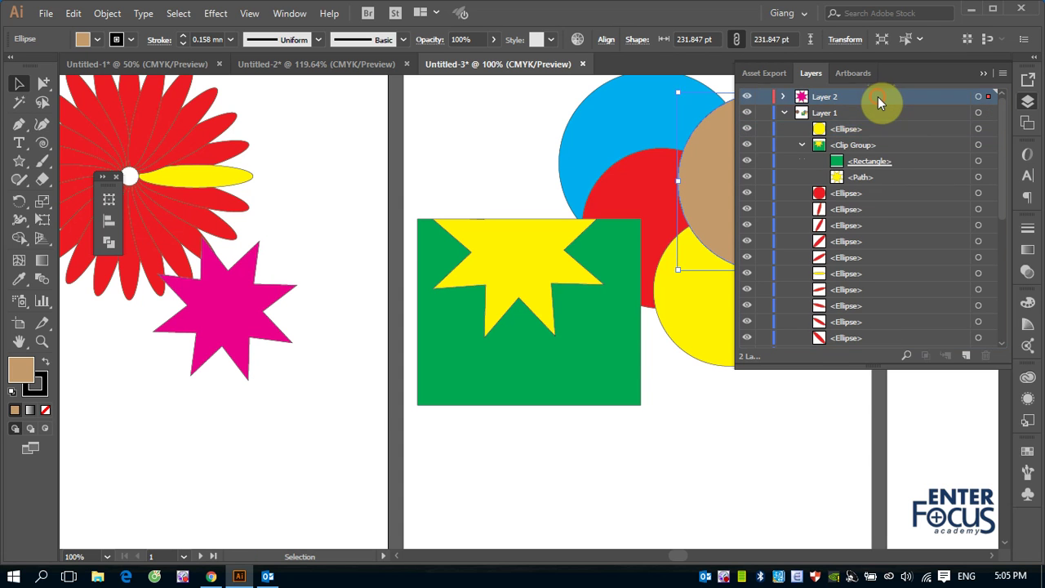
Step: Stack the magenta star's Path above the tan circle, then collapse both layers
click(783, 96)
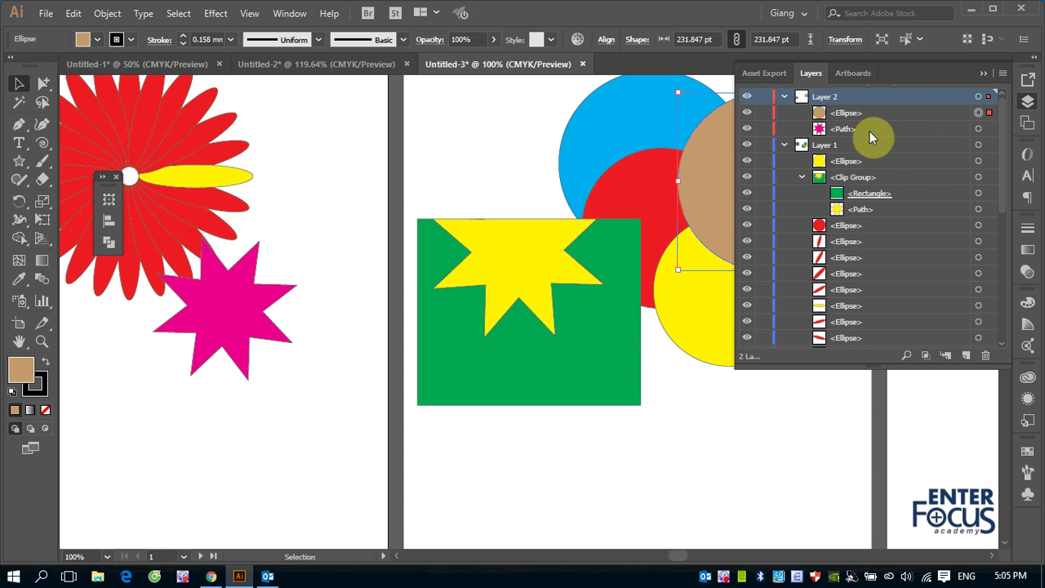
drag(869, 132, 869, 106)
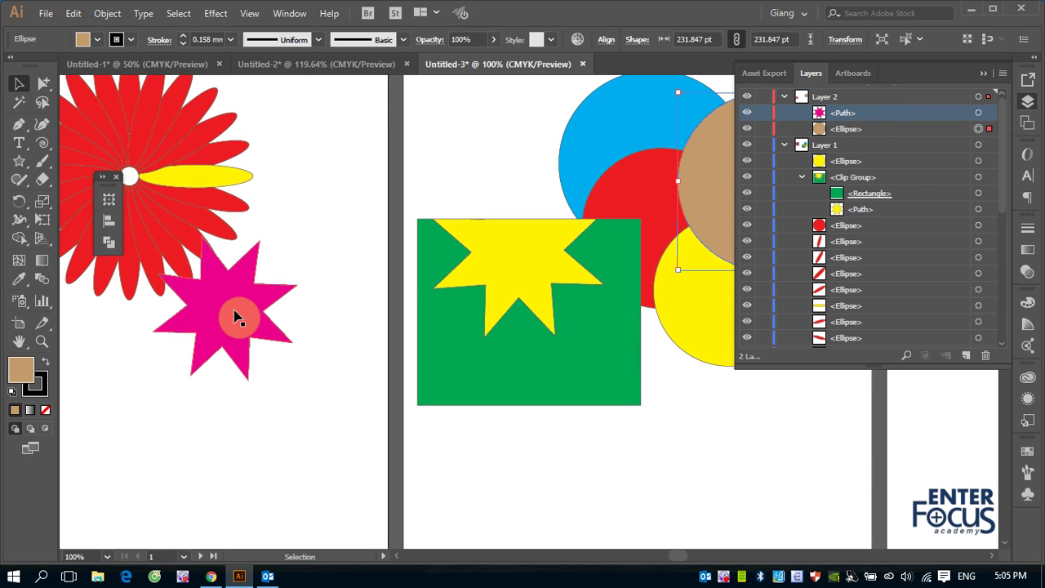
click(784, 96)
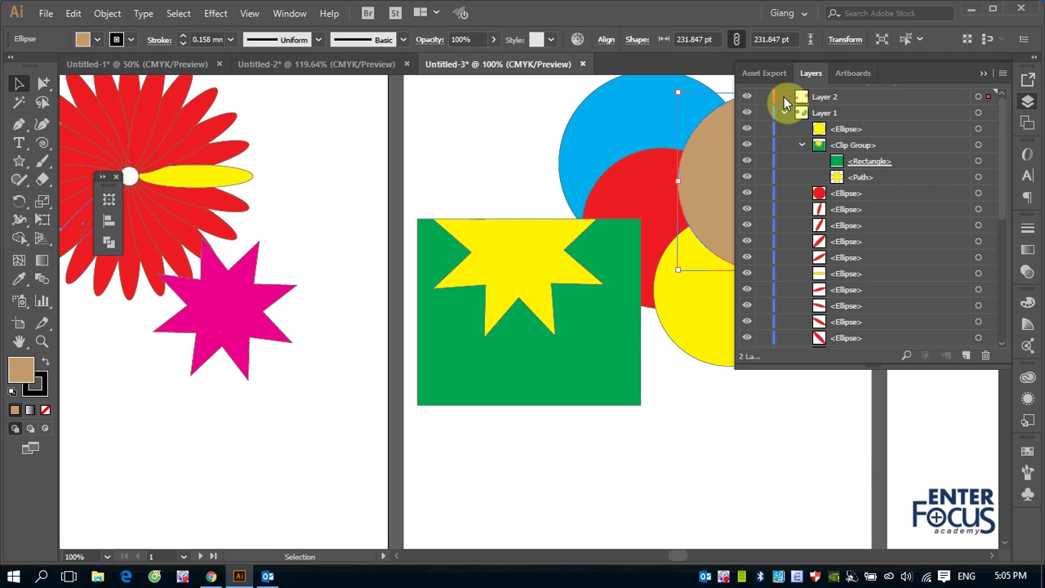
click(782, 112)
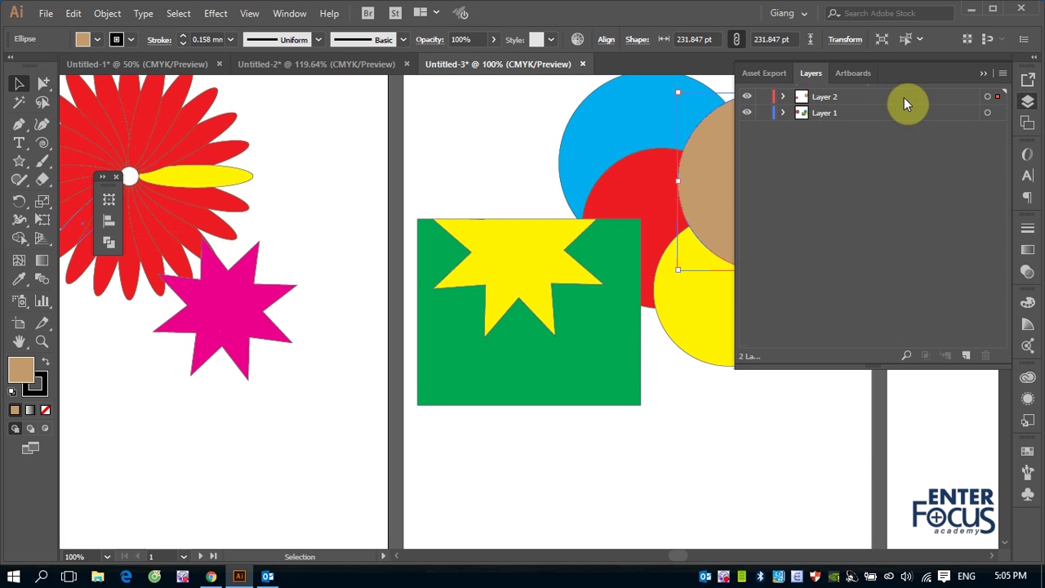
Step: Move Layer 2 below Layer 1, keep it visible, and lock then unlock it
drag(911, 97, 912, 119)
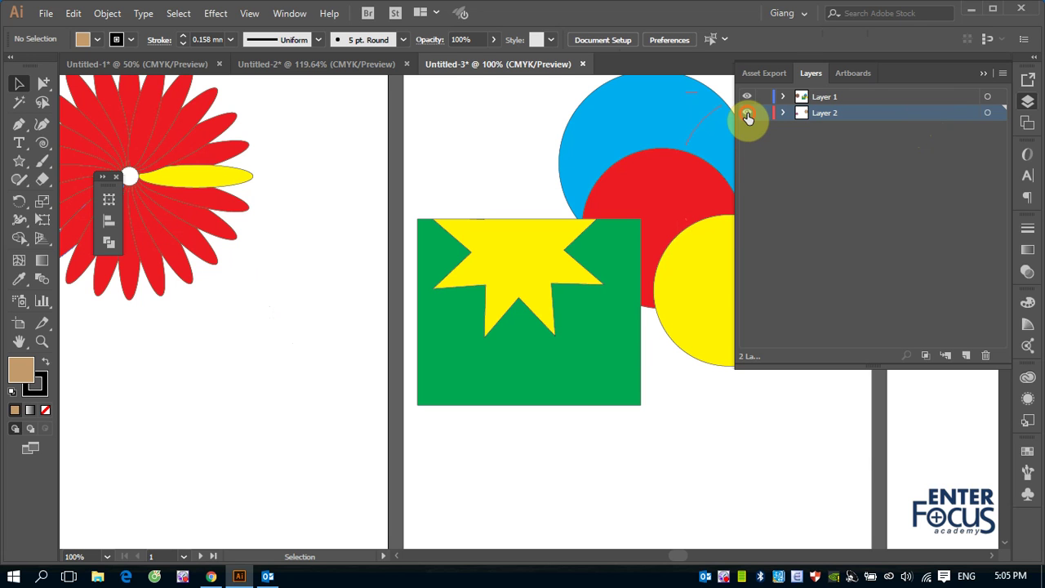
click(747, 113)
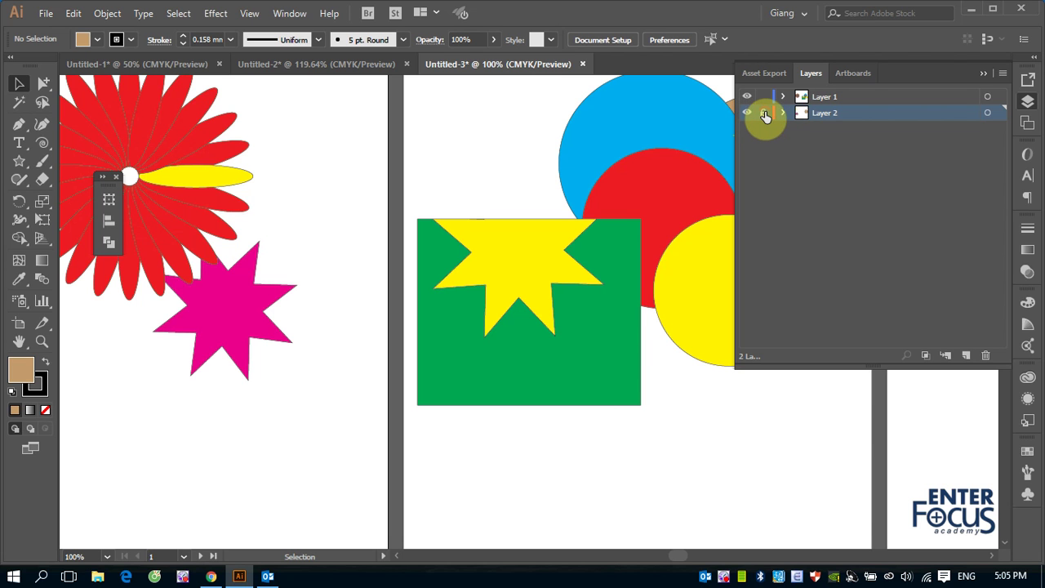
click(764, 113)
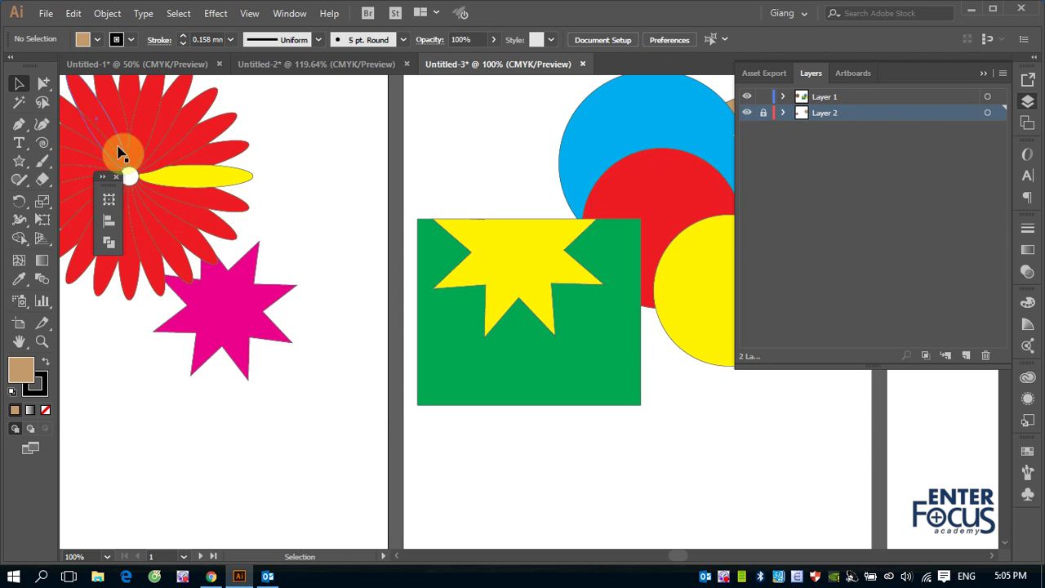
click(107, 13)
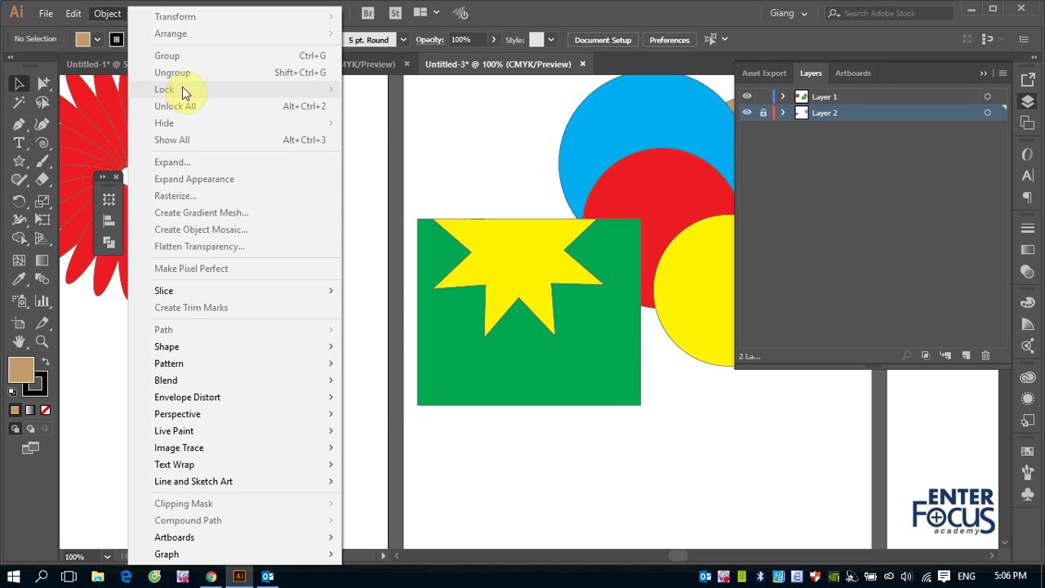
click(716, 117)
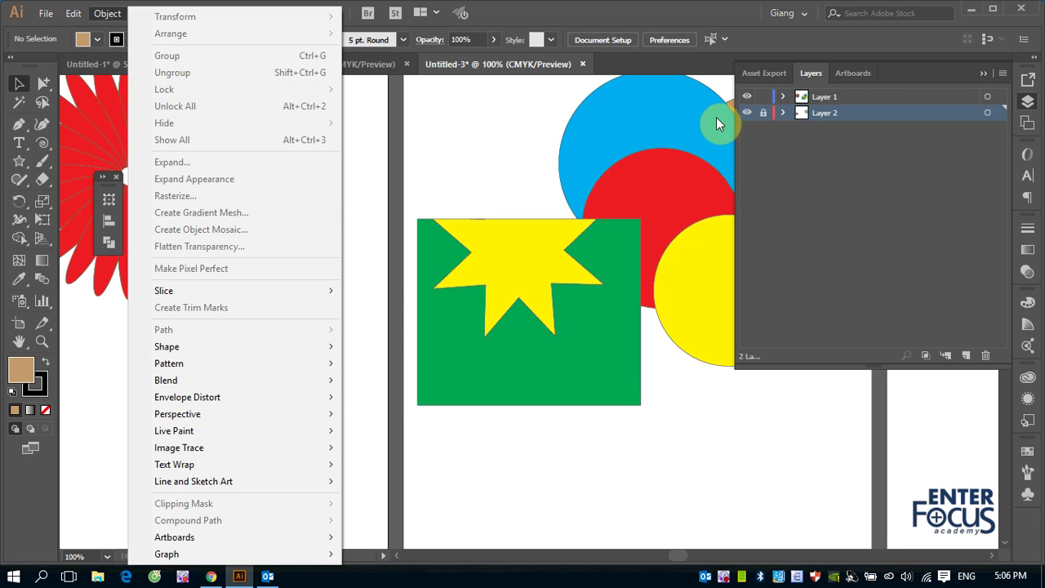
click(765, 116)
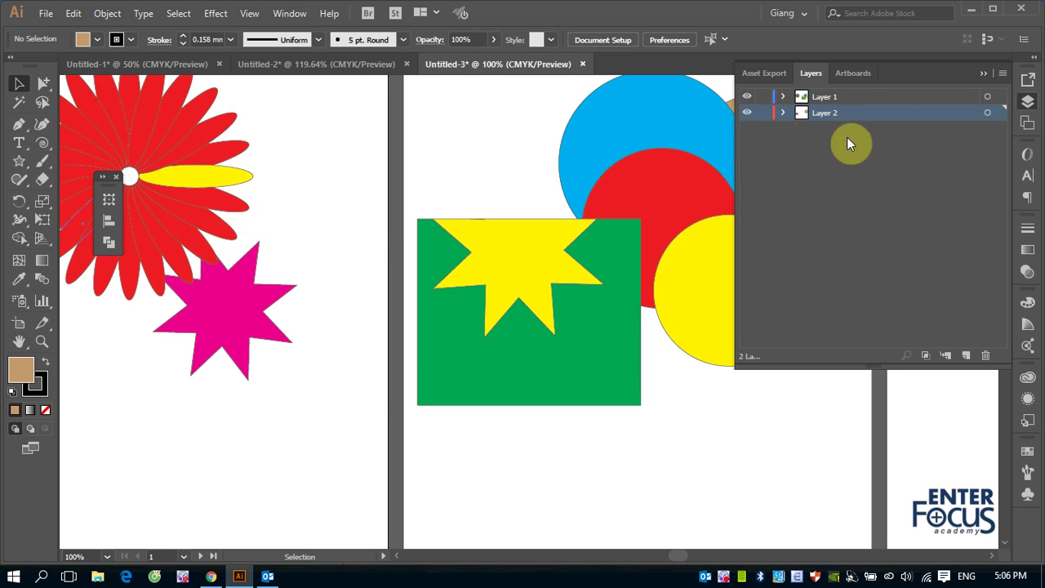
Step: Nest Layer 2 inside Layer 1, then drag it back out above Layer 1
drag(870, 110, 867, 98)
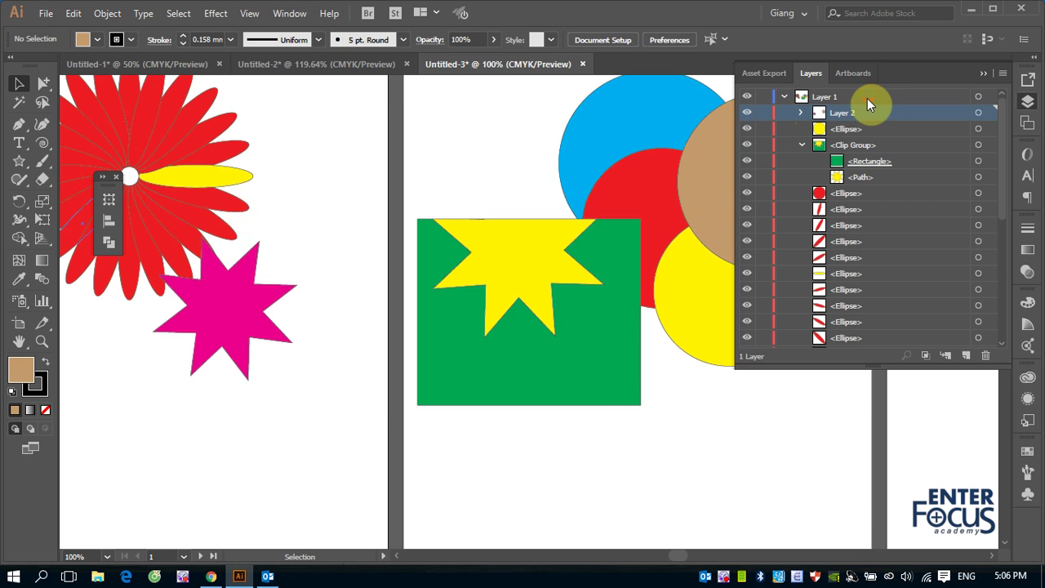
click(783, 97)
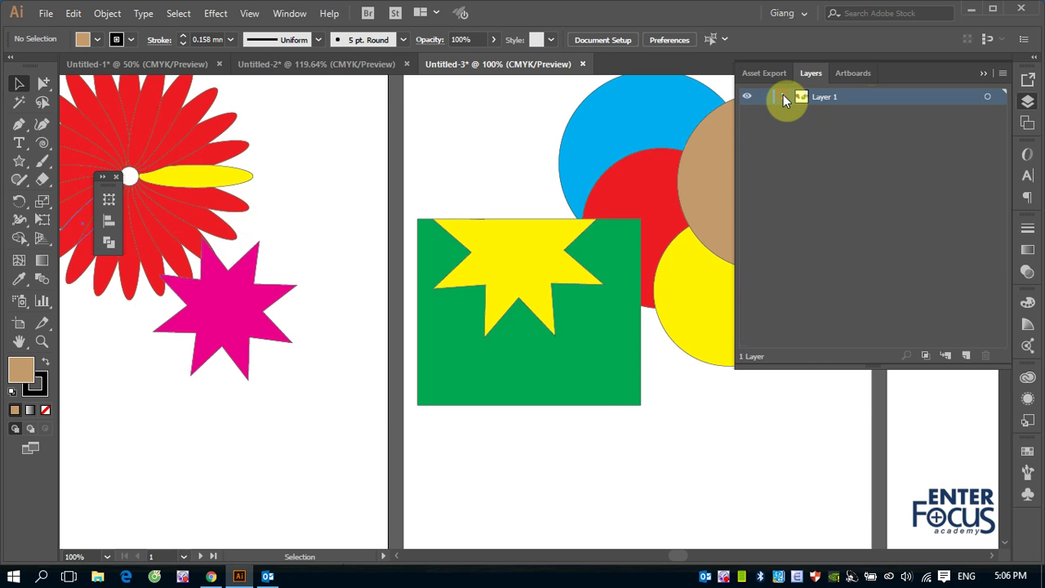
click(782, 96)
click(841, 110)
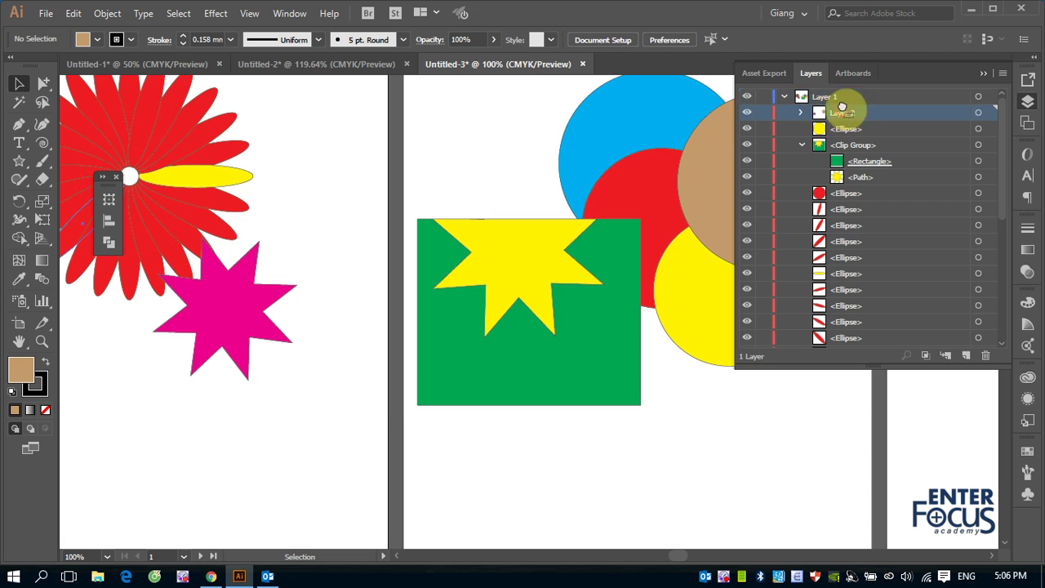
drag(841, 107, 838, 91)
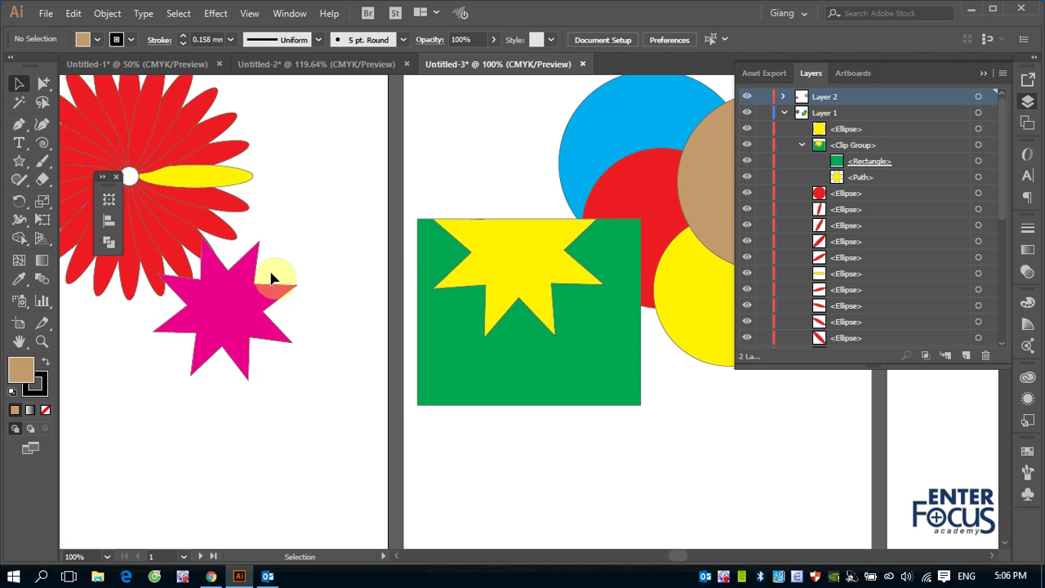
Step: Lock other layers via Object > Lock > Other Layers from a petal, then marquee-select the flower and deselect
click(187, 247)
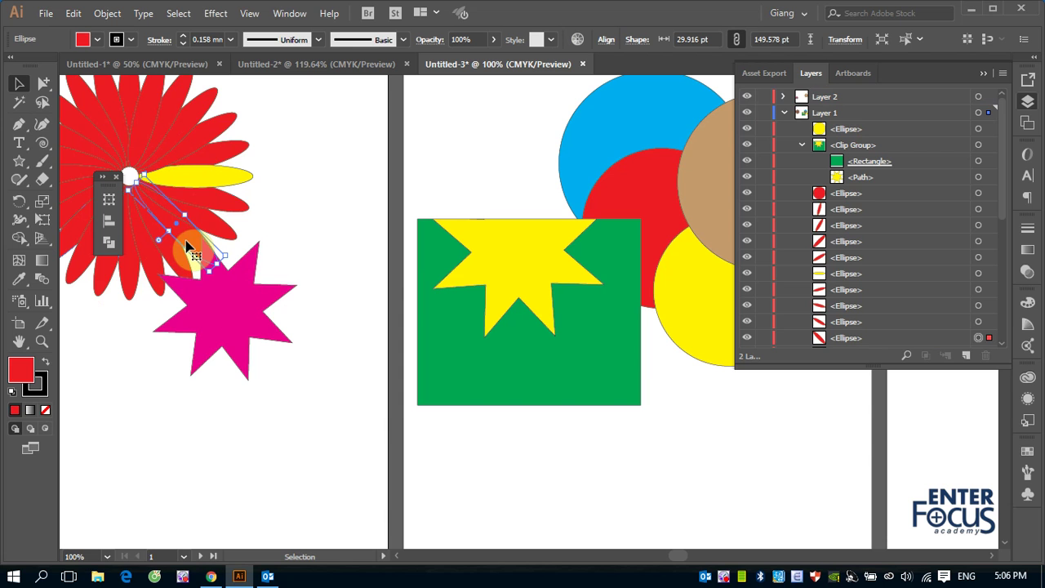
click(107, 13)
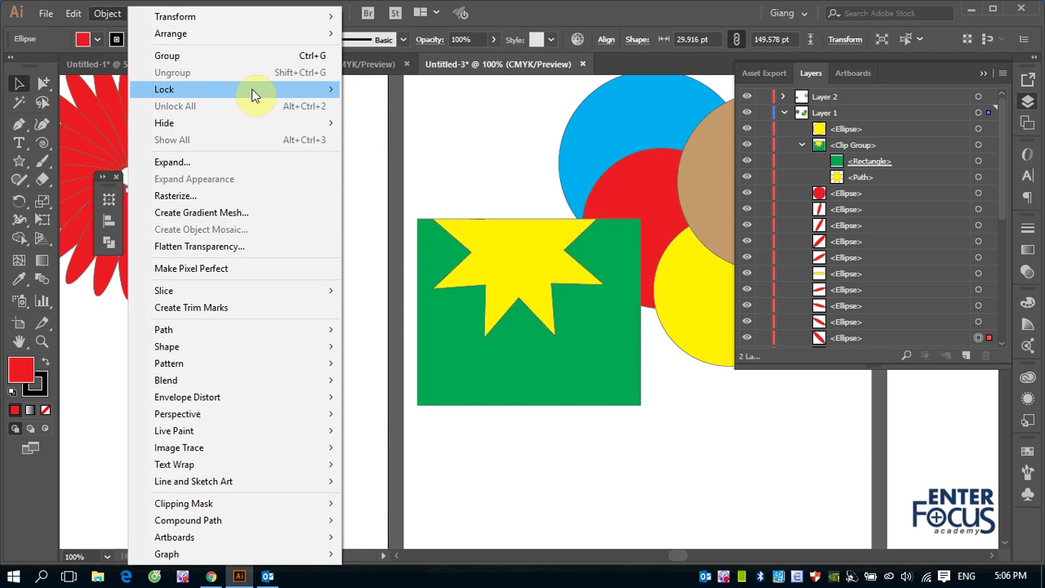
mouse_move(164, 89)
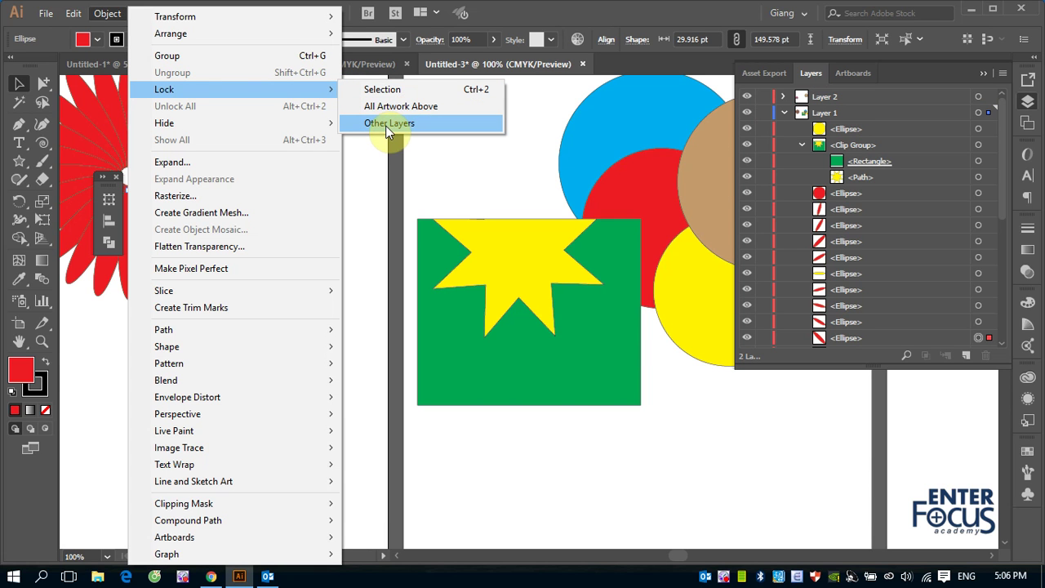
click(387, 123)
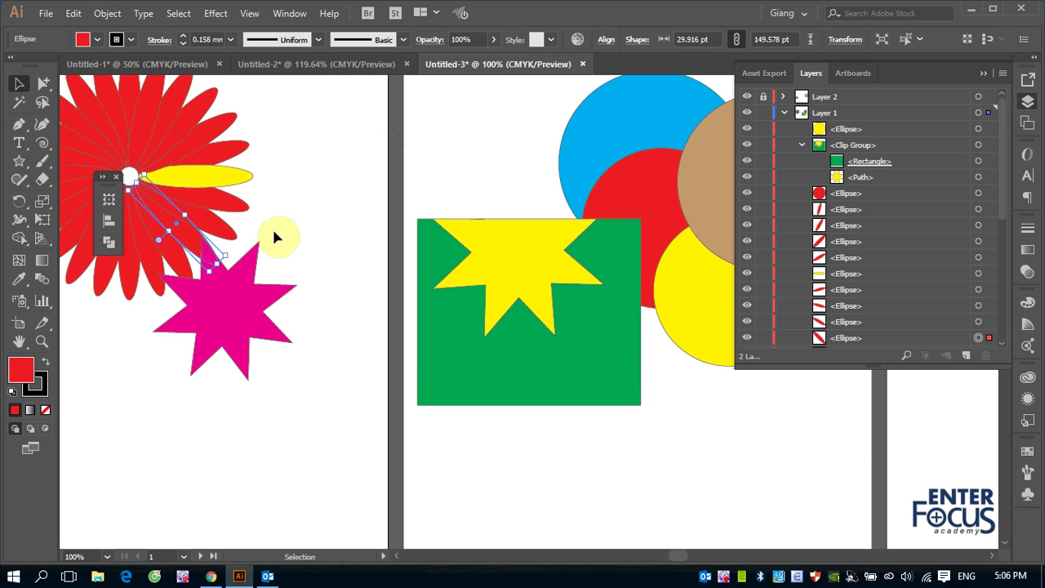
drag(290, 135, 161, 216)
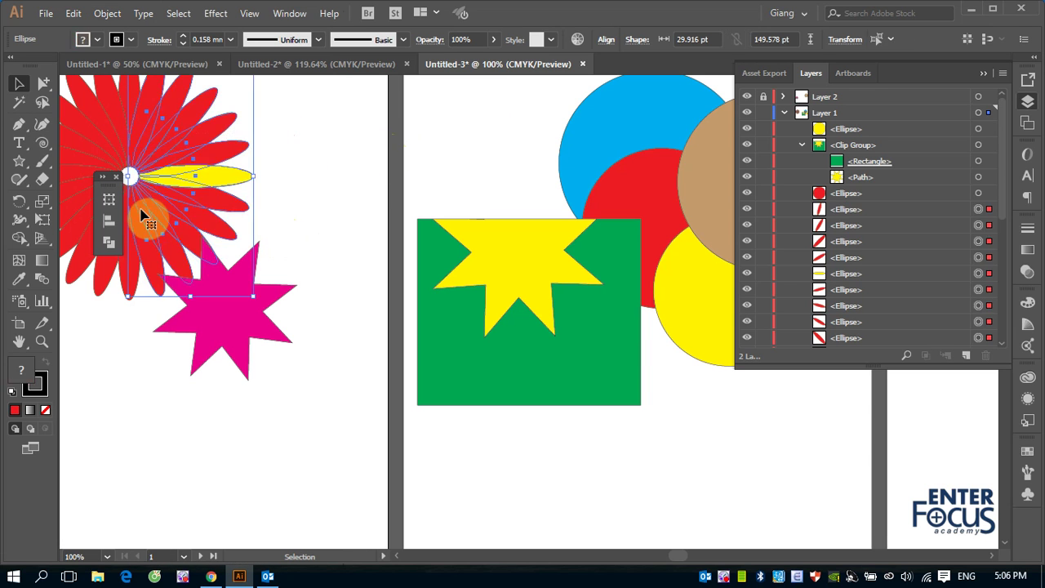
click(229, 329)
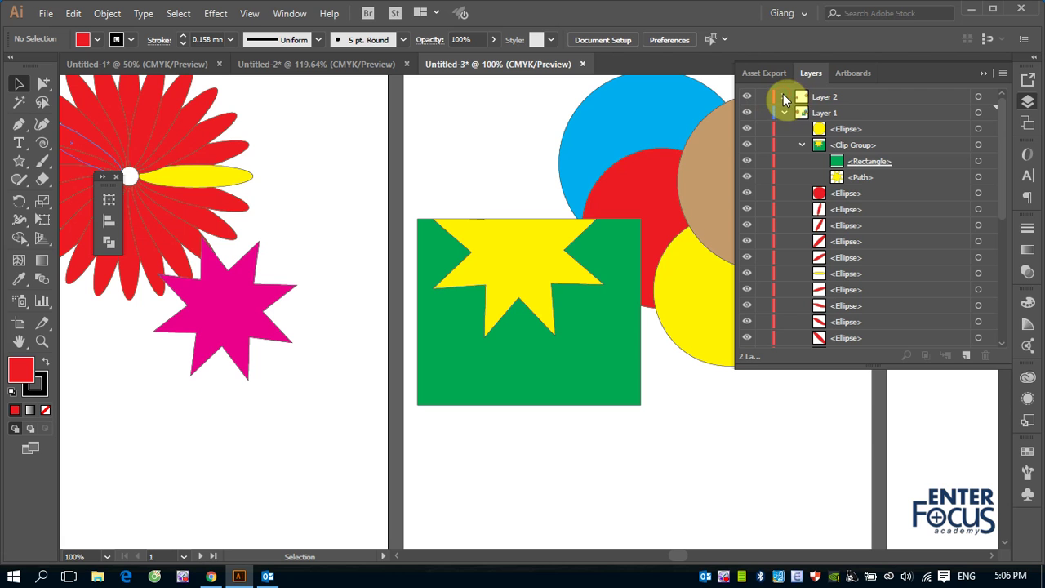
Step: Lock the tan circle in Layer 2 and test selecting the red and blue circles
click(784, 96)
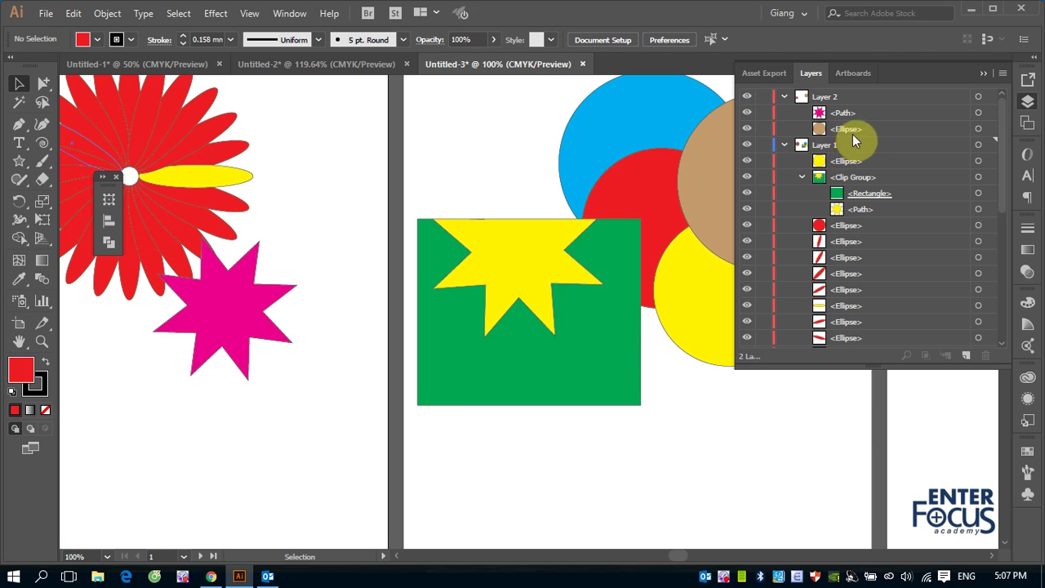
click(764, 131)
click(713, 214)
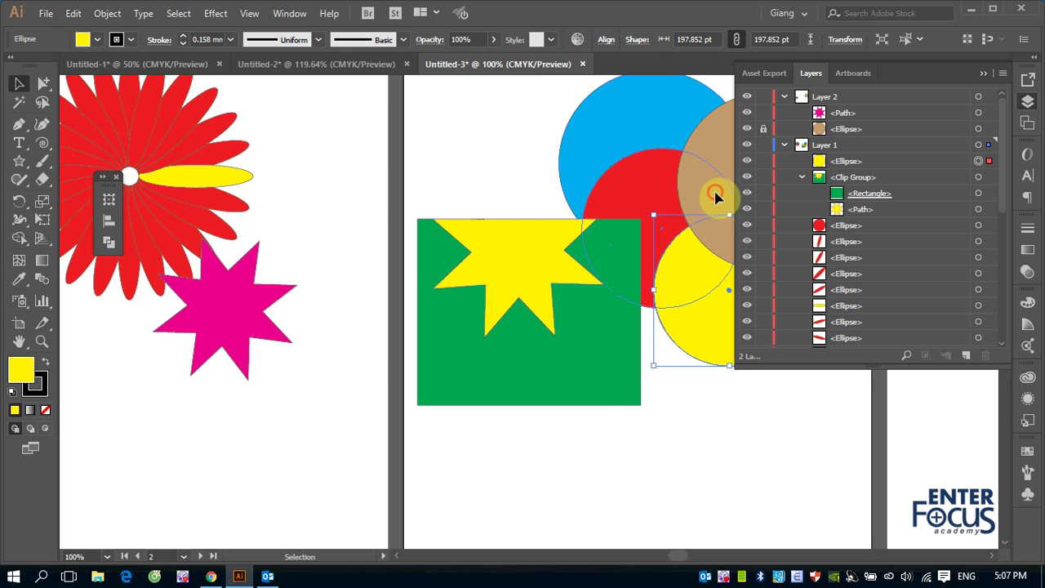
click(725, 139)
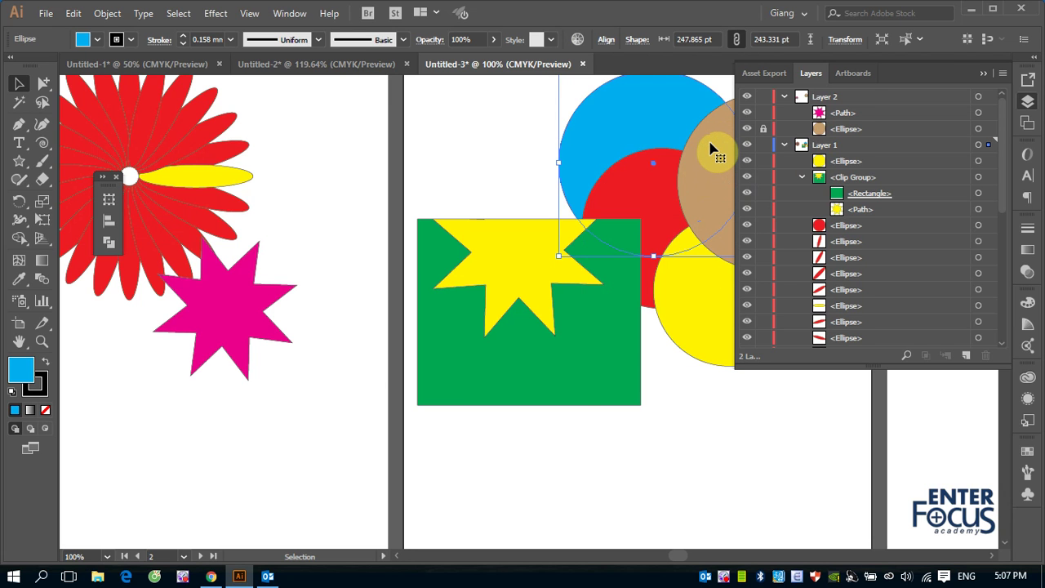
click(691, 184)
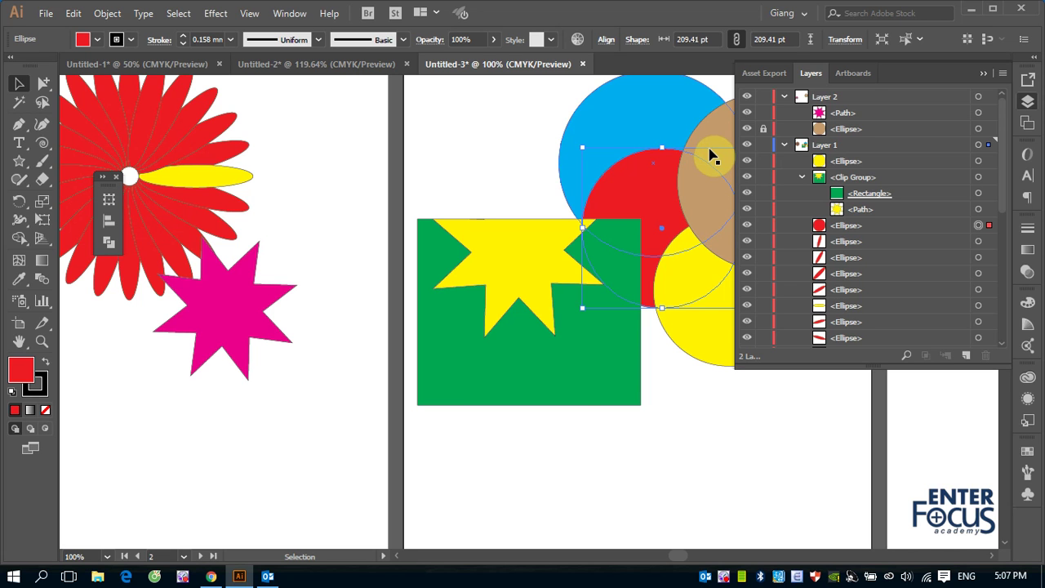
Step: Lock the whole of Layer 2 and toggle the tan circle's lock
click(764, 97)
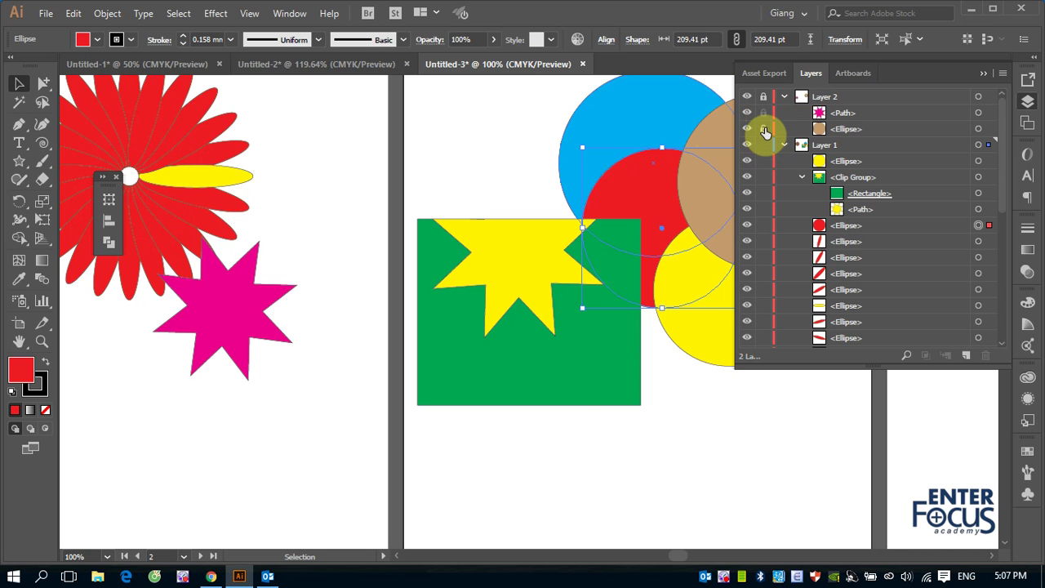
click(764, 129)
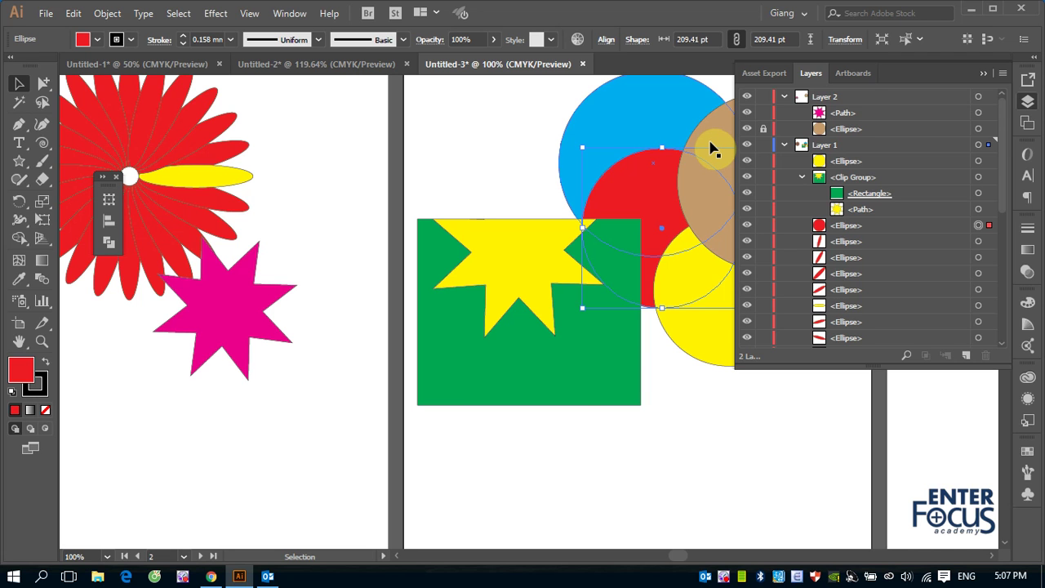
click(763, 130)
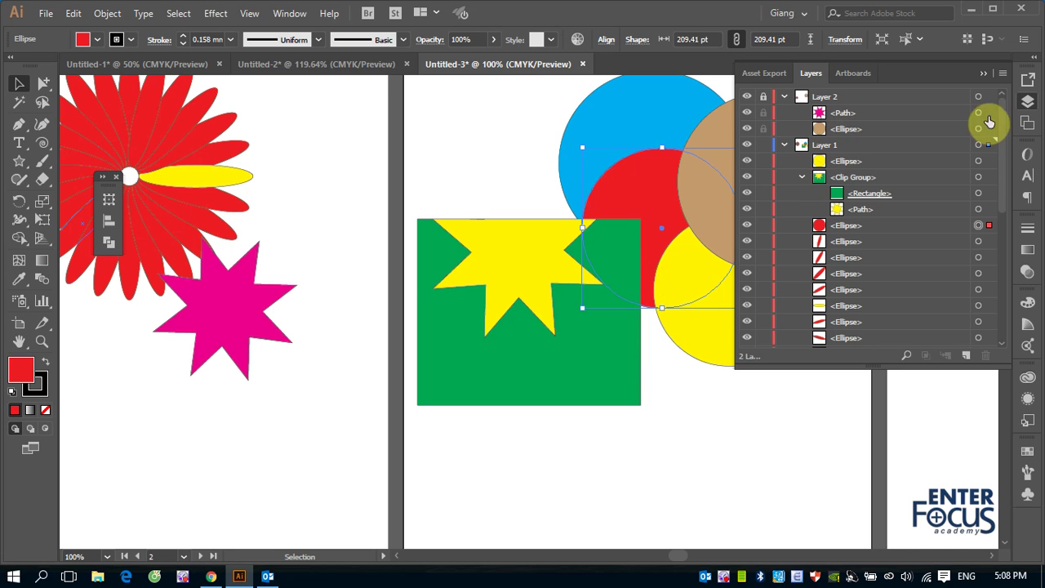
Step: Collapse the Layers panel to show the whole artwork, then right-click the canvas
click(983, 75)
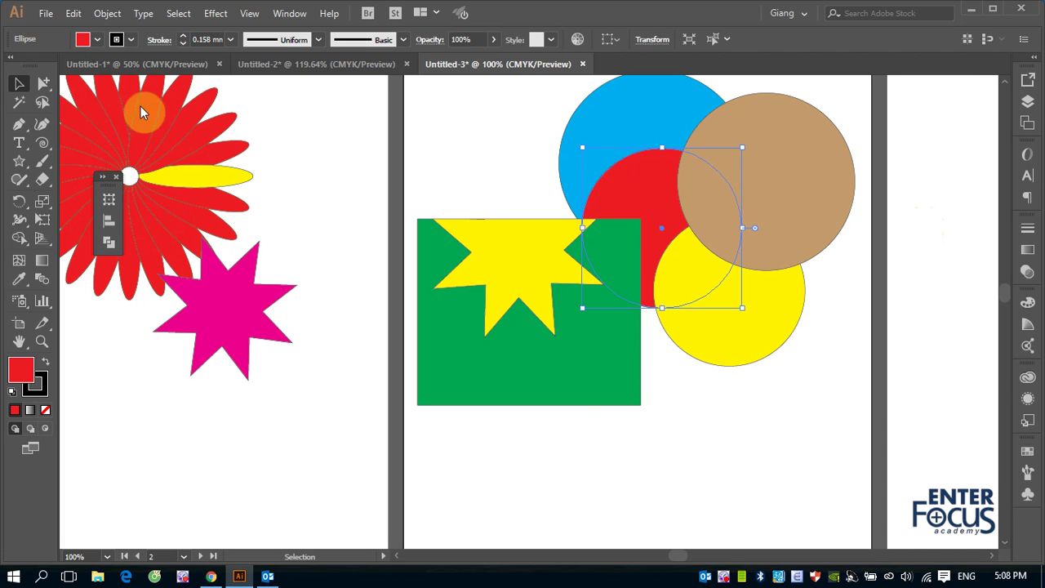
right_click(723, 575)
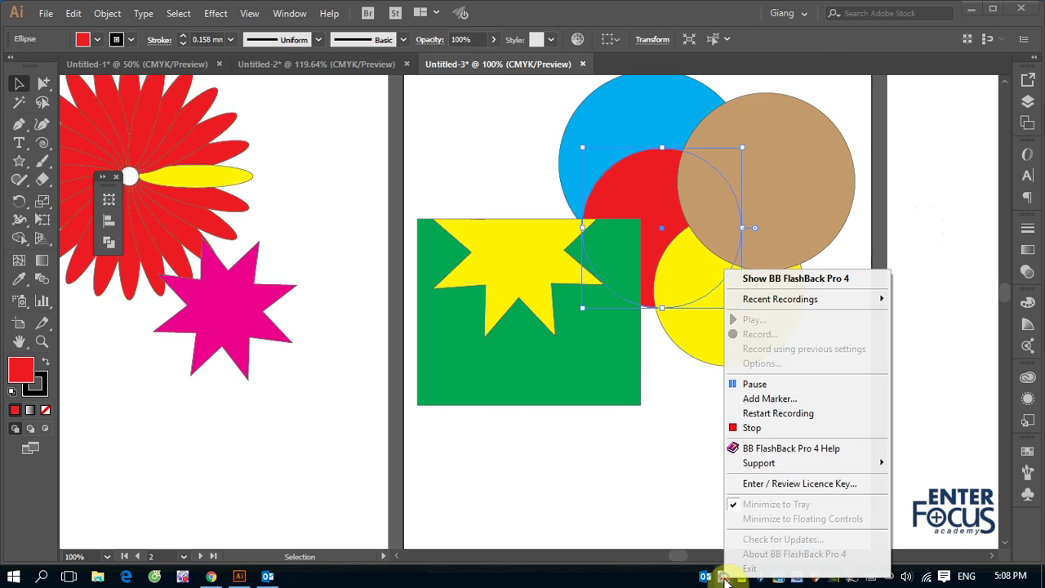